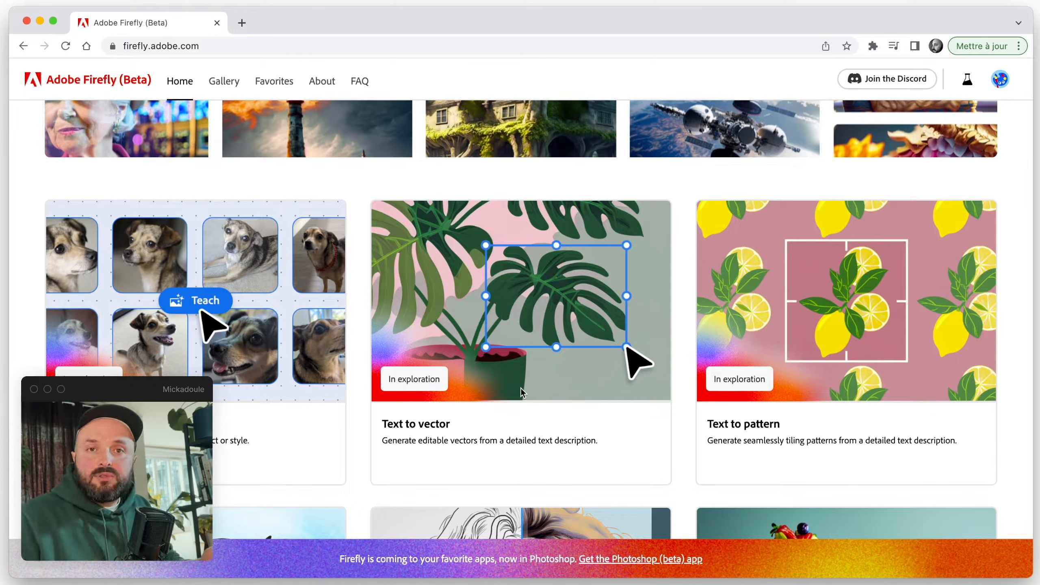
{"action": "scroll", "coordinate": [521, 389], "scroll_direction": "up", "scroll_amount": 20}
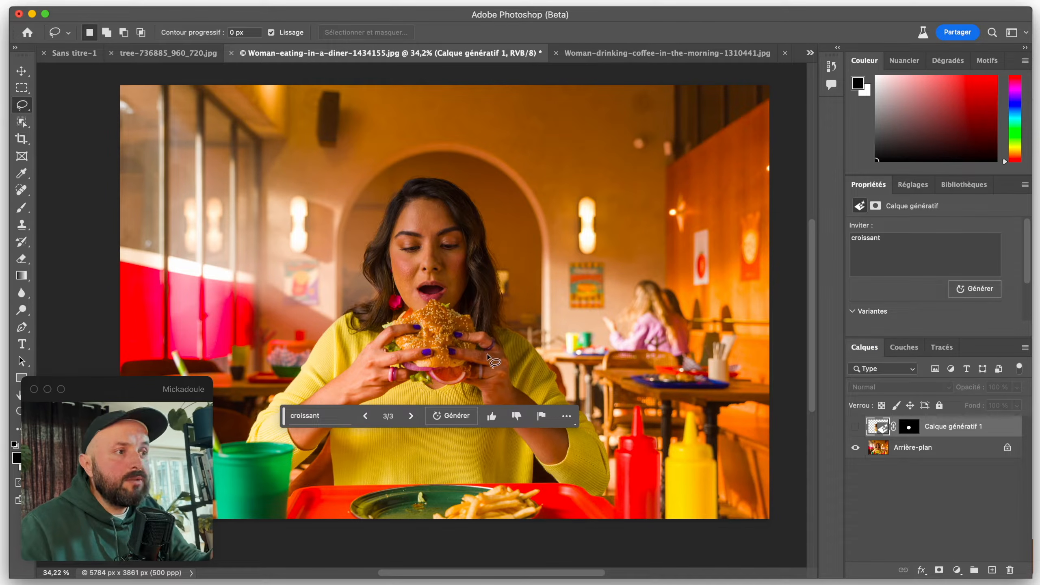
Step: Select the burger and the surrounding hands in the diner photo and replace them using Generative Fill with the prompt "croissant"
{"action": "mouse_move", "coordinate": [490, 354]}
{"action": "left_mouse_down"}
{"action": "mouse_move", "coordinate": [477, 309]}
{"action": "mouse_move", "coordinate": [446, 294]}
{"action": "mouse_move", "coordinate": [377, 298]}
{"action": "mouse_move", "coordinate": [363, 320]}
{"action": "mouse_move", "coordinate": [410, 389]}
{"action": "mouse_move", "coordinate": [459, 399]}
{"action": "mouse_move", "coordinate": [490, 354]}
{"action": "left_mouse_up"}
{"action": "left_click", "coordinate": [323, 415]}
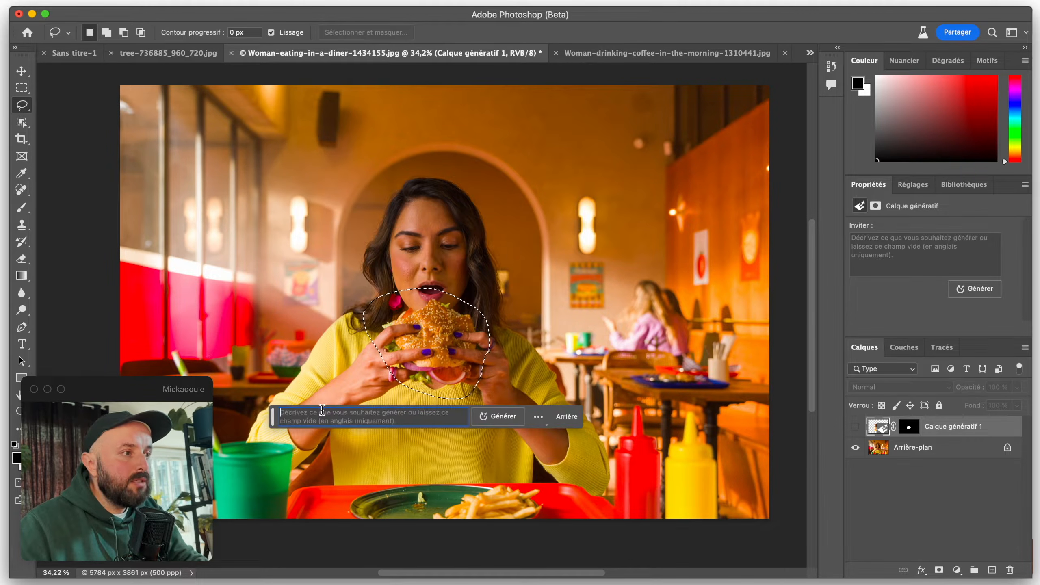
{"action": "type", "text": "croissant"}
{"action": "key", "text": "Return"}
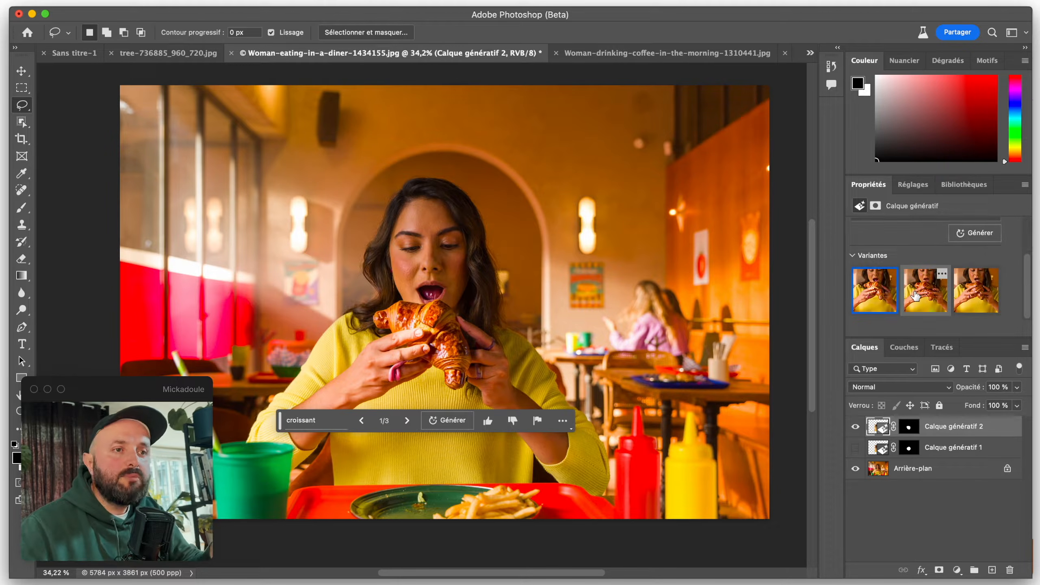
Step: Go through the croissant variations, keep the third one and inspect the fingers and croissant up close
{"action": "left_click", "coordinate": [916, 295]}
{"action": "left_click", "coordinate": [963, 294]}
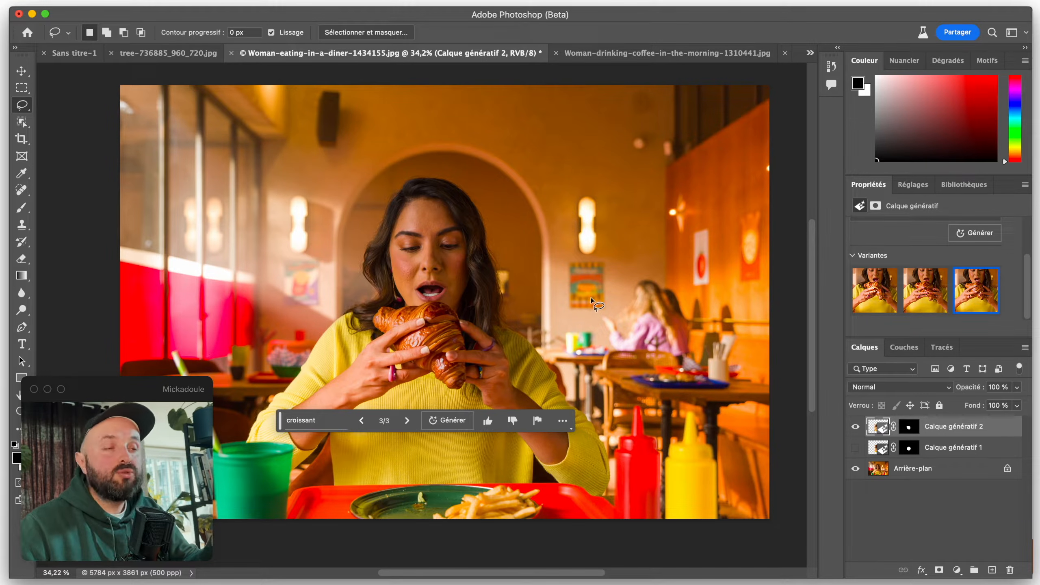
{"action": "scroll", "coordinate": [532, 328], "scroll_direction": "up", "scroll_amount": 3}
{"action": "scroll", "coordinate": [491, 353], "scroll_direction": "up", "scroll_amount": 3}
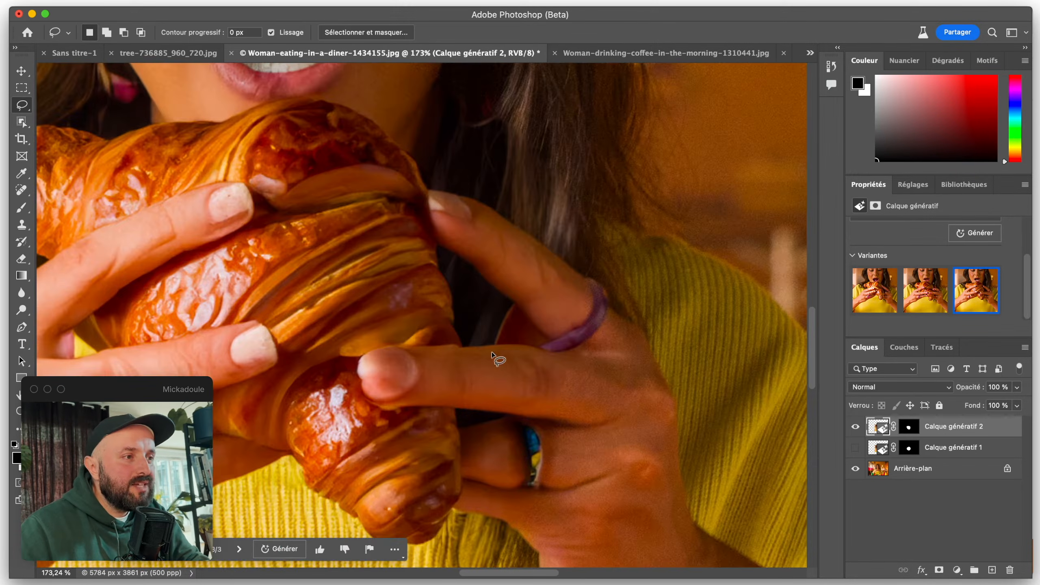
{"action": "scroll", "coordinate": [410, 362], "scroll_direction": "down", "scroll_amount": 8}
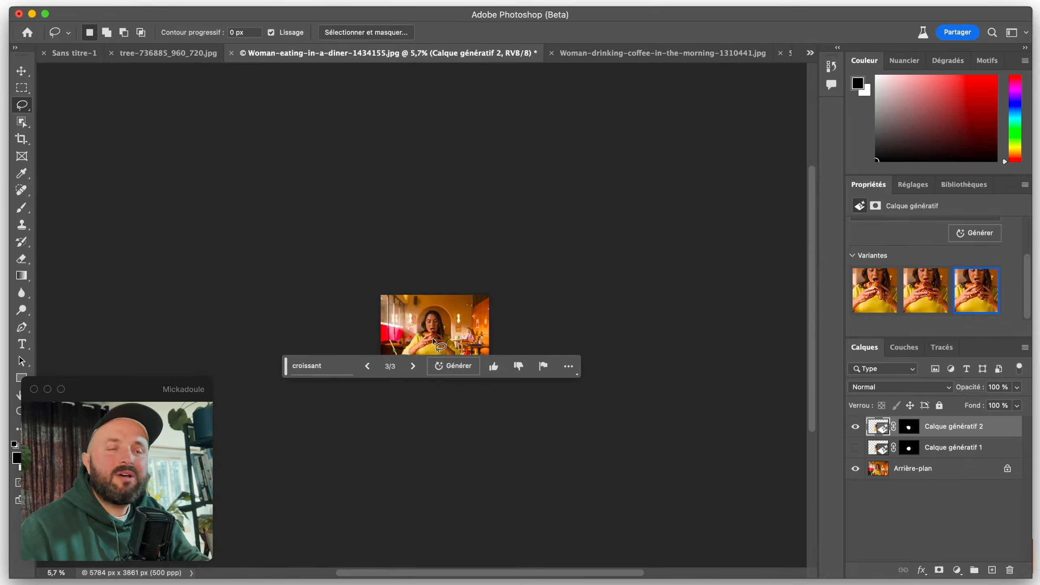
{"action": "scroll", "coordinate": [434, 340], "scroll_direction": "up", "scroll_amount": 5}
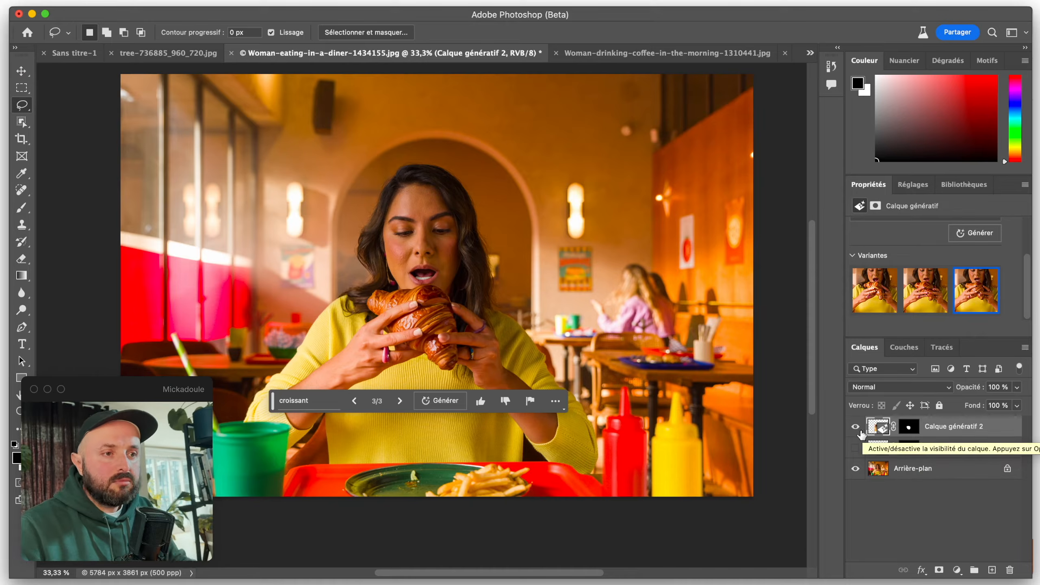
Step: Hide and show the layer Calque génératif 2 to compare the croissant with the original burger
{"action": "left_click", "coordinate": [750, 354]}
{"action": "left_click", "coordinate": [856, 428]}
{"action": "left_click", "coordinate": [856, 428]}
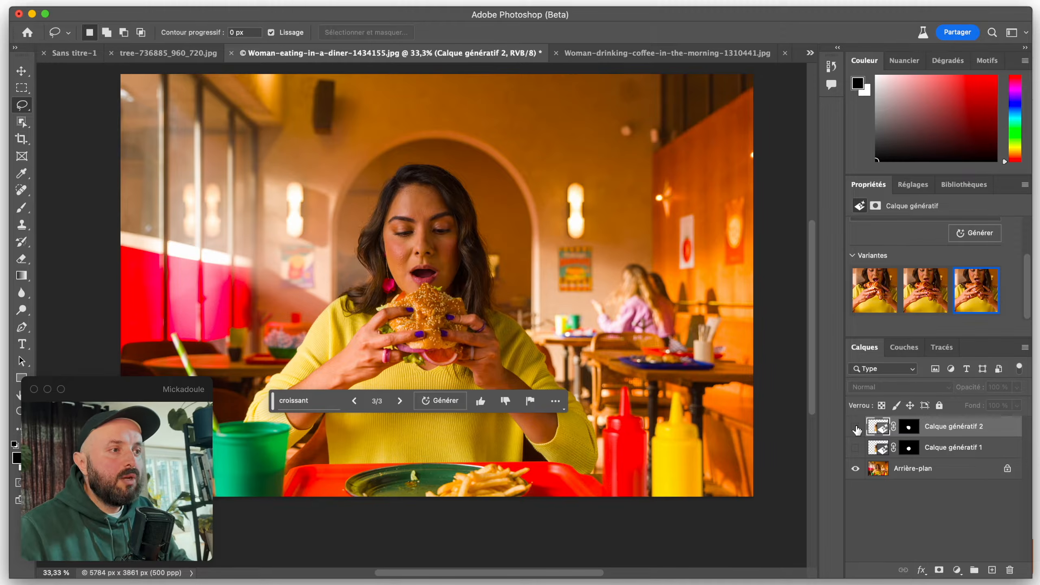
{"action": "left_click", "coordinate": [856, 428]}
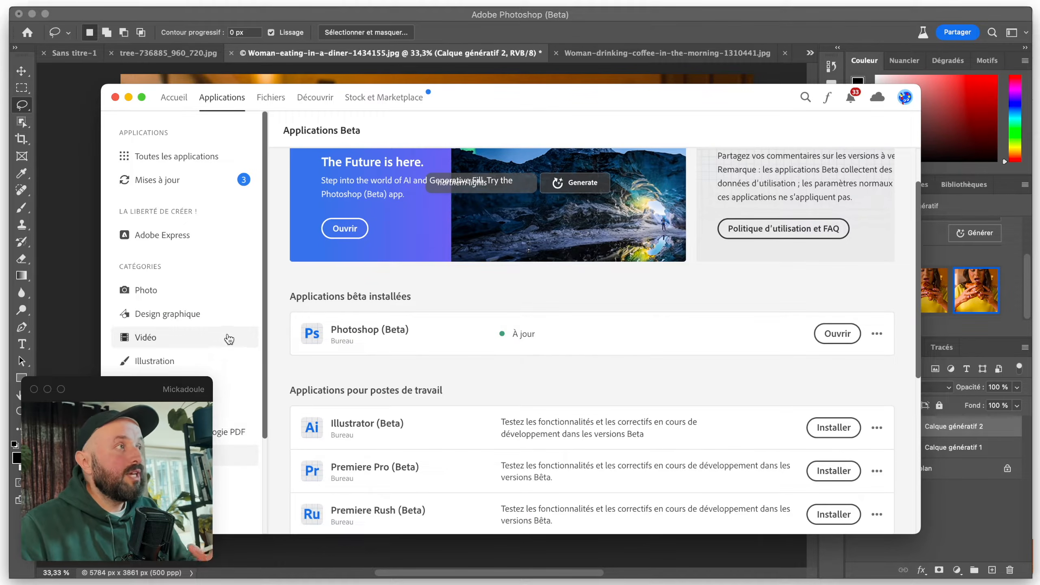
Step: Review the installed and available beta applications in Creative Cloud, including Photoshop (Beta), and return to the diner photo
{"action": "scroll", "coordinate": [185, 360], "scroll_direction": "down", "scroll_amount": 3}
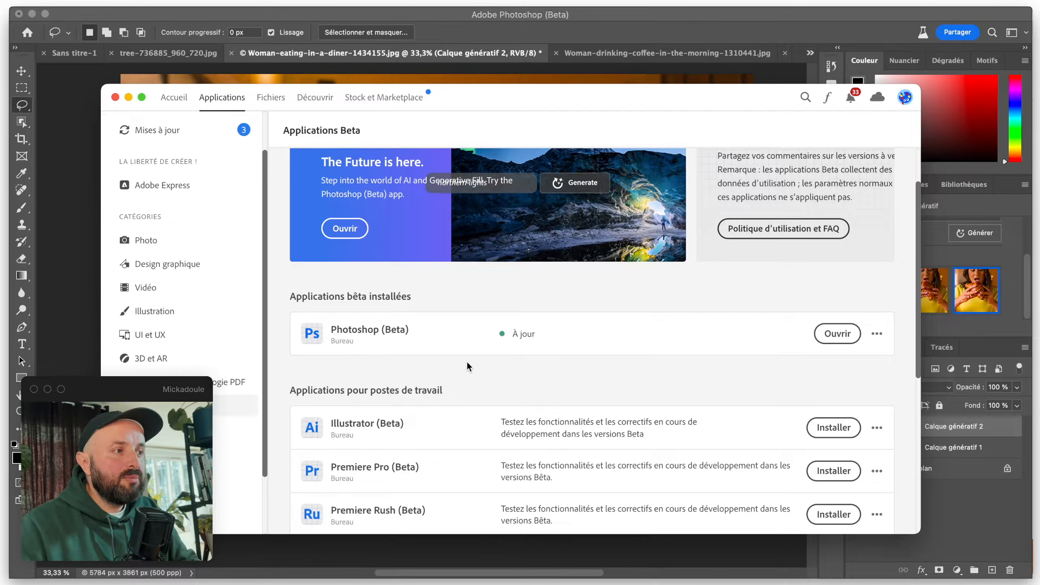
{"action": "scroll", "coordinate": [469, 367], "scroll_direction": "down", "scroll_amount": 2}
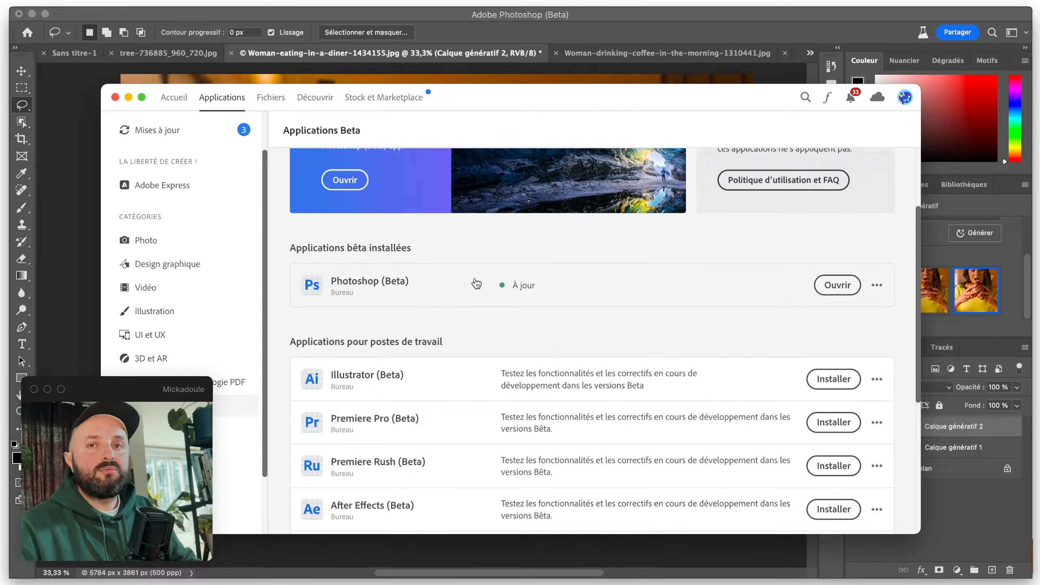
{"action": "left_click", "coordinate": [83, 150]}
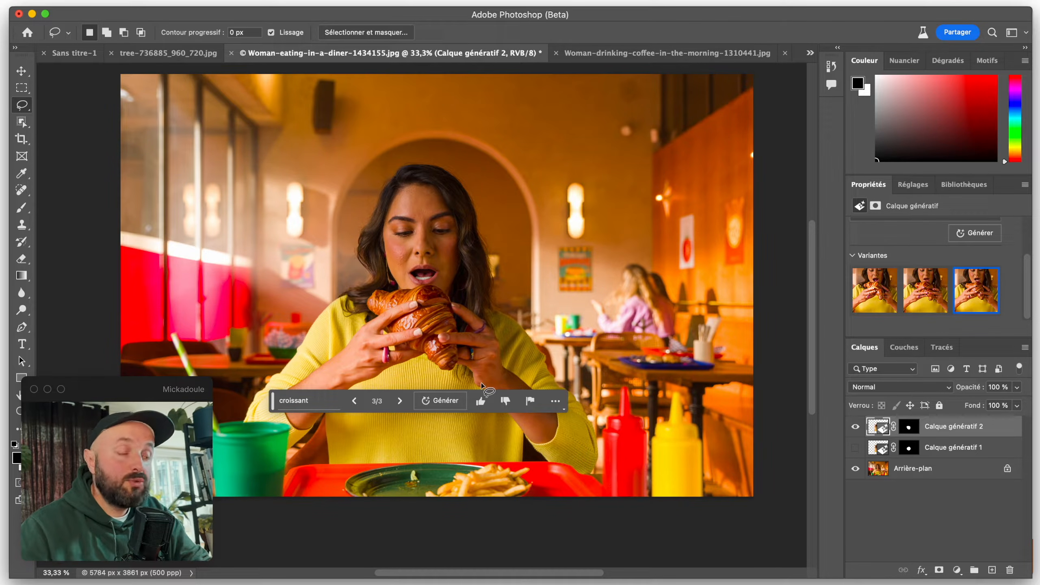
Step: Outline a freehand area over the plate in front of the woman and fill it generatively with the prompt "Burger"
{"action": "mouse_move", "coordinate": [373, 496]}
{"action": "left_mouse_down"}
{"action": "mouse_move", "coordinate": [345, 445]}
{"action": "mouse_move", "coordinate": [375, 422]}
{"action": "mouse_move", "coordinate": [423, 417]}
{"action": "mouse_move", "coordinate": [486, 434]}
{"action": "mouse_move", "coordinate": [480, 475]}
{"action": "mouse_move", "coordinate": [422, 497]}
{"action": "mouse_move", "coordinate": [370, 497]}
{"action": "left_mouse_up"}
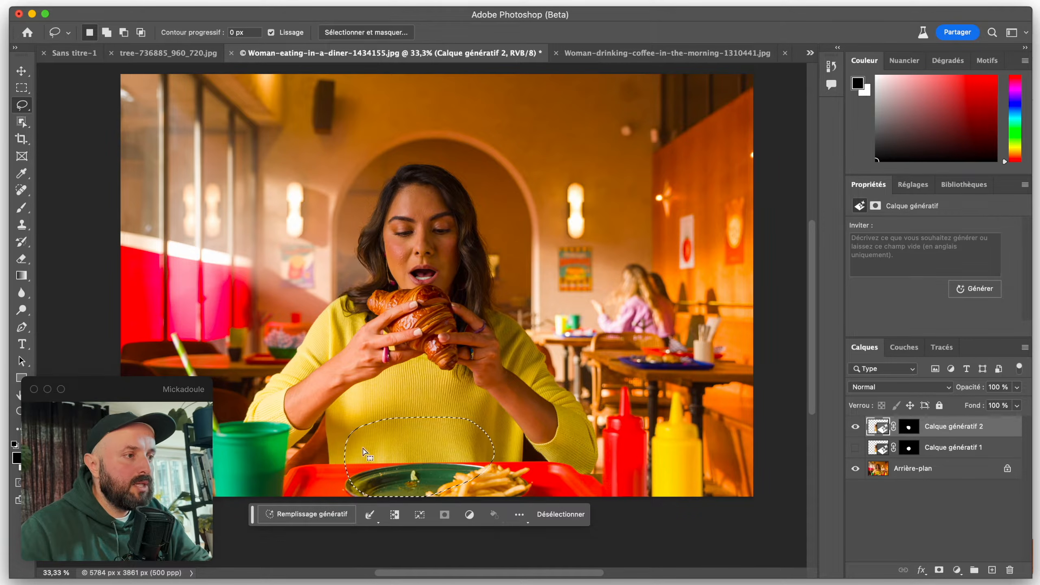
{"action": "left_click", "coordinate": [295, 519]}
{"action": "key", "text": "Return"}
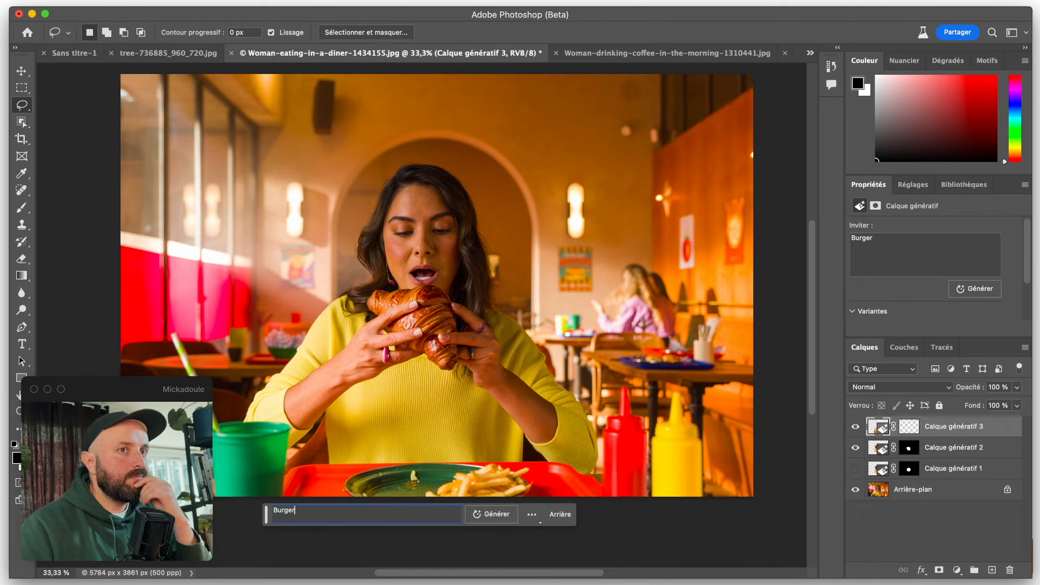
Step: Go through the burger variations and keep the third one, with two whole cheeseburgers beside the fries
{"action": "scroll", "coordinate": [411, 474], "scroll_direction": "up", "scroll_amount": 2}
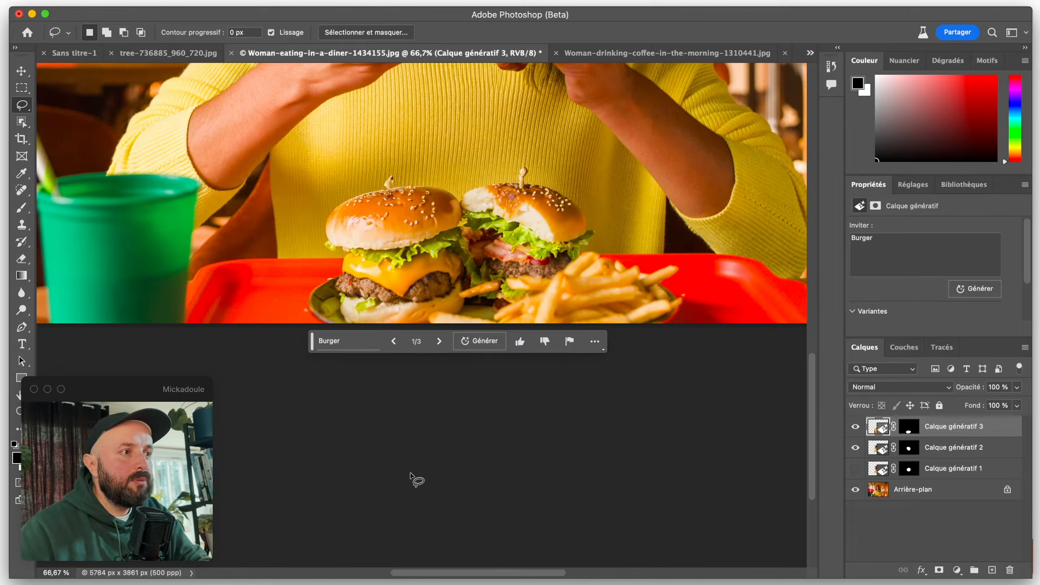
{"action": "scroll", "coordinate": [411, 474], "scroll_direction": "up", "scroll_amount": 2}
{"action": "scroll", "coordinate": [696, 311], "scroll_direction": "up", "scroll_amount": 2}
{"action": "left_click", "coordinate": [439, 419]}
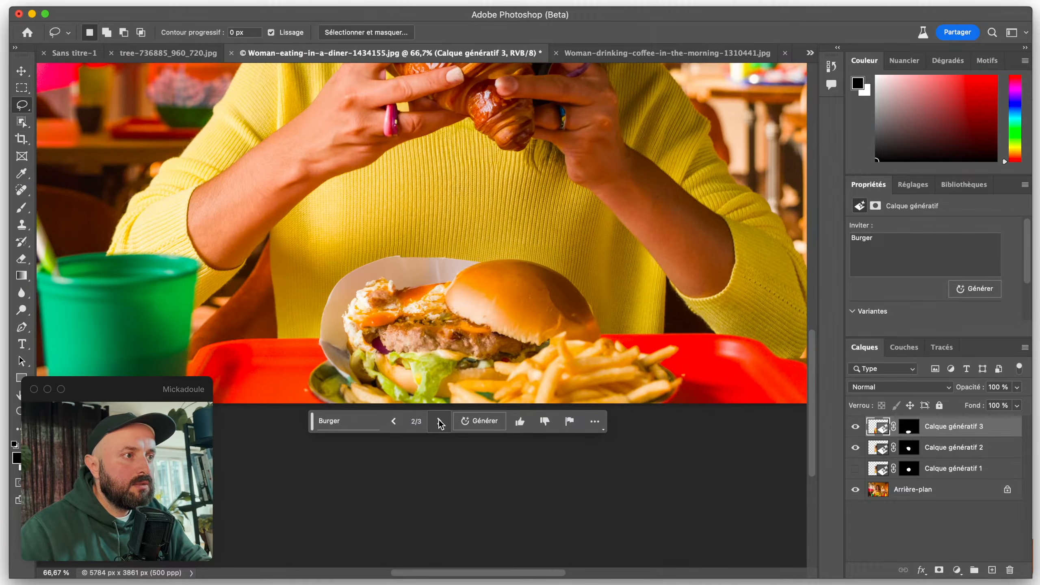
{"action": "left_click", "coordinate": [439, 422]}
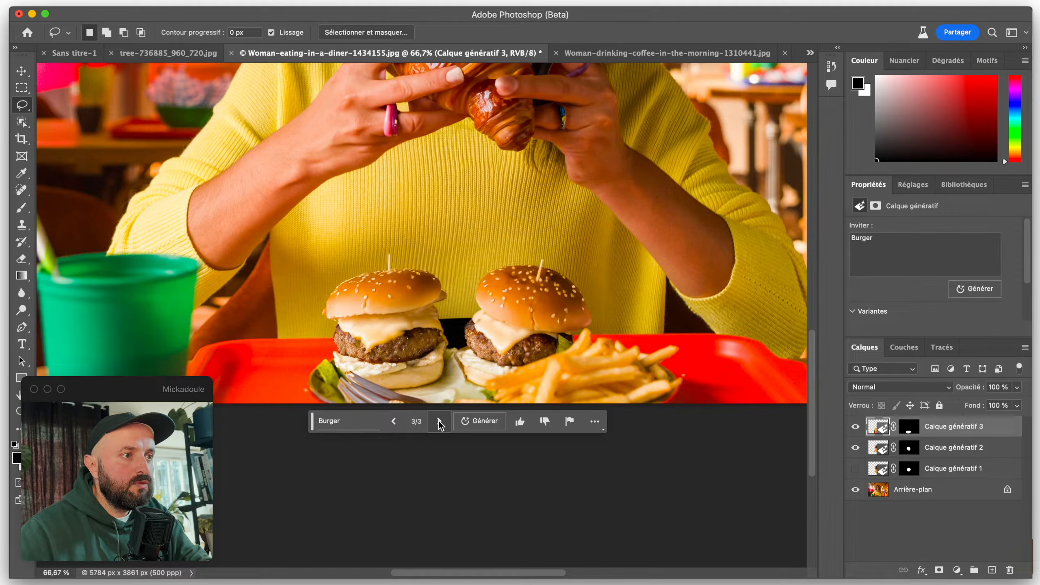
{"action": "scroll", "coordinate": [439, 421], "scroll_direction": "down", "scroll_amount": 2}
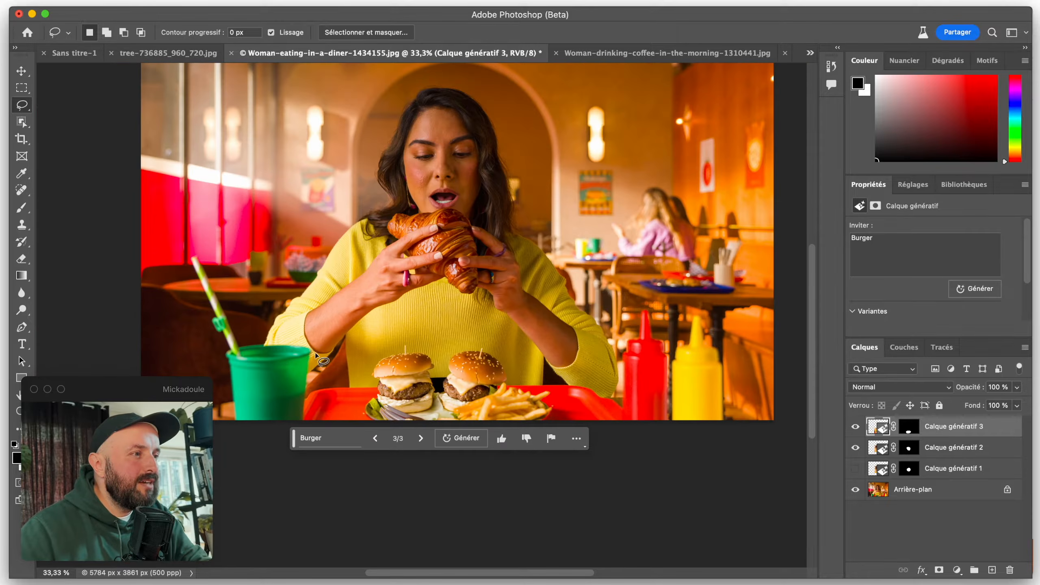
Step: Generate "ice cream" in a freehand selection above the green cup and keep the first variation, the pale green scoop
{"action": "mouse_move", "coordinate": [309, 350]}
{"action": "left_mouse_down"}
{"action": "mouse_move", "coordinate": [225, 364]}
{"action": "mouse_move", "coordinate": [309, 289]}
{"action": "mouse_move", "coordinate": [311, 352]}
{"action": "left_mouse_up"}
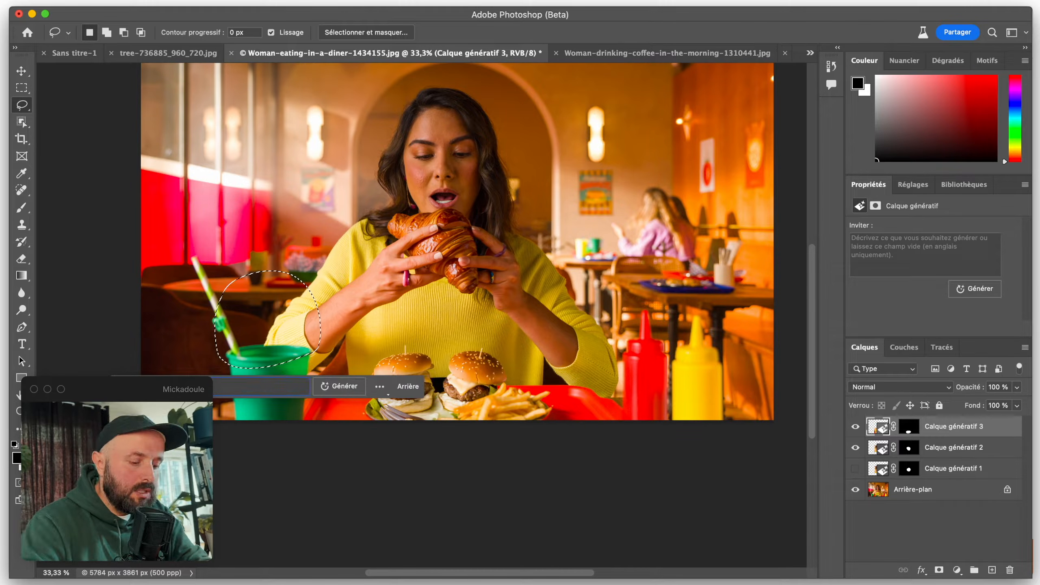
{"action": "key", "text": "Return"}
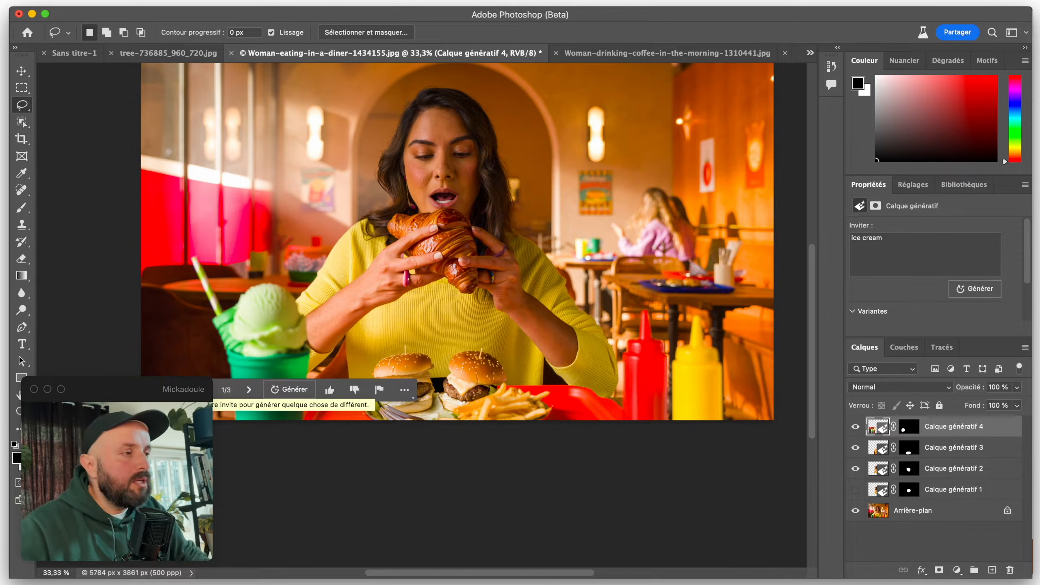
{"action": "left_click", "coordinate": [249, 390]}
{"action": "left_click", "coordinate": [249, 389]}
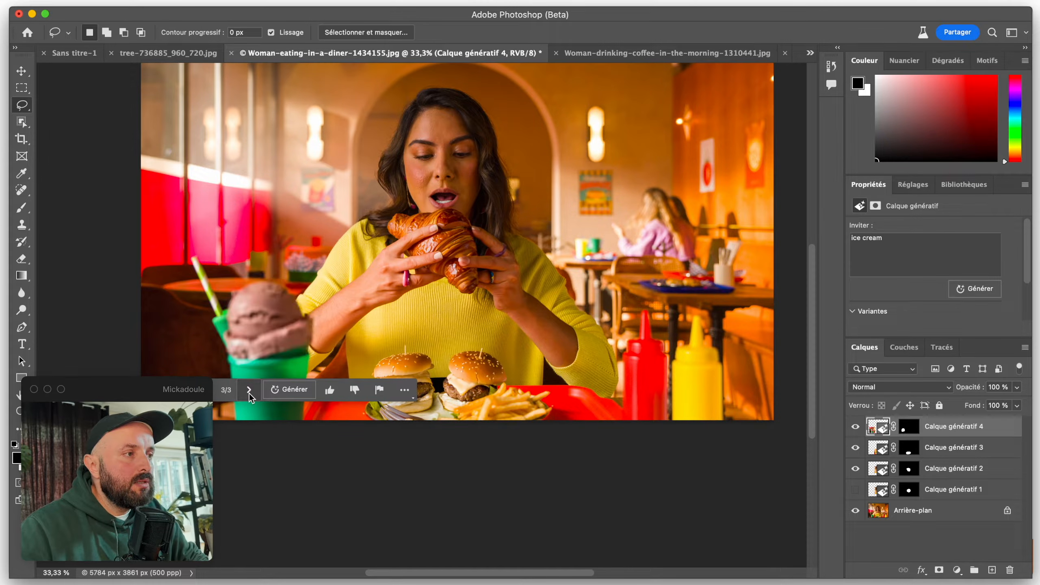
{"action": "left_click", "coordinate": [218, 393]}
{"action": "left_click", "coordinate": [218, 393]}
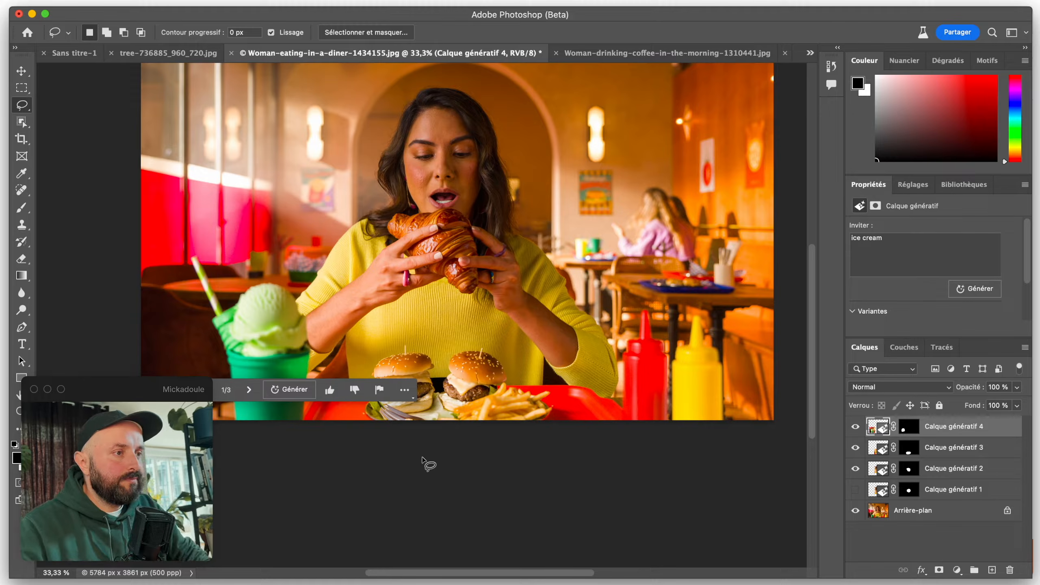
Step: Deselect the layers with the Move tool active and toggle the generative layers' visibility to compare the diner photo with its original
{"action": "left_click", "coordinate": [23, 73]}
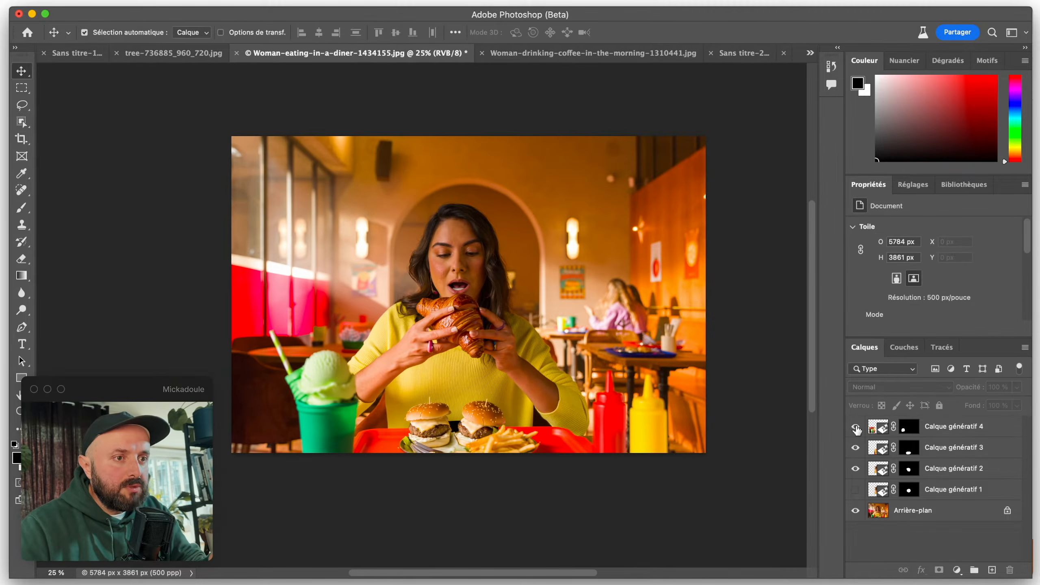
{"action": "mouse_move", "coordinate": [856, 428]}
{"action": "left_mouse_down"}
{"action": "mouse_move", "coordinate": [856, 467]}
{"action": "mouse_move", "coordinate": [856, 427]}
{"action": "left_mouse_up"}
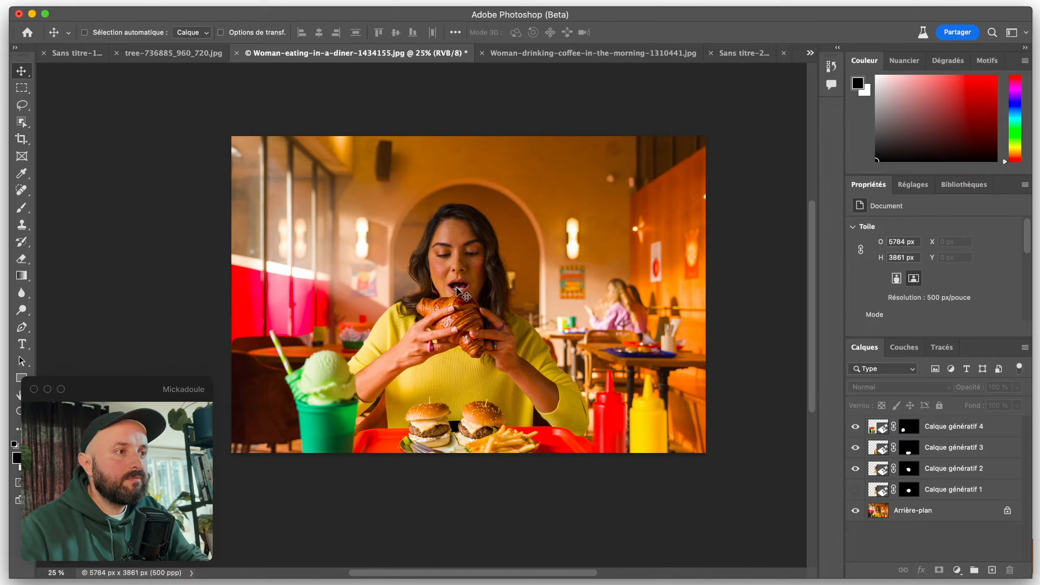
{"action": "scroll", "coordinate": [460, 289], "scroll_direction": "left", "scroll_amount": 5}
{"action": "scroll", "coordinate": [633, 289], "scroll_direction": "up", "scroll_amount": 3}
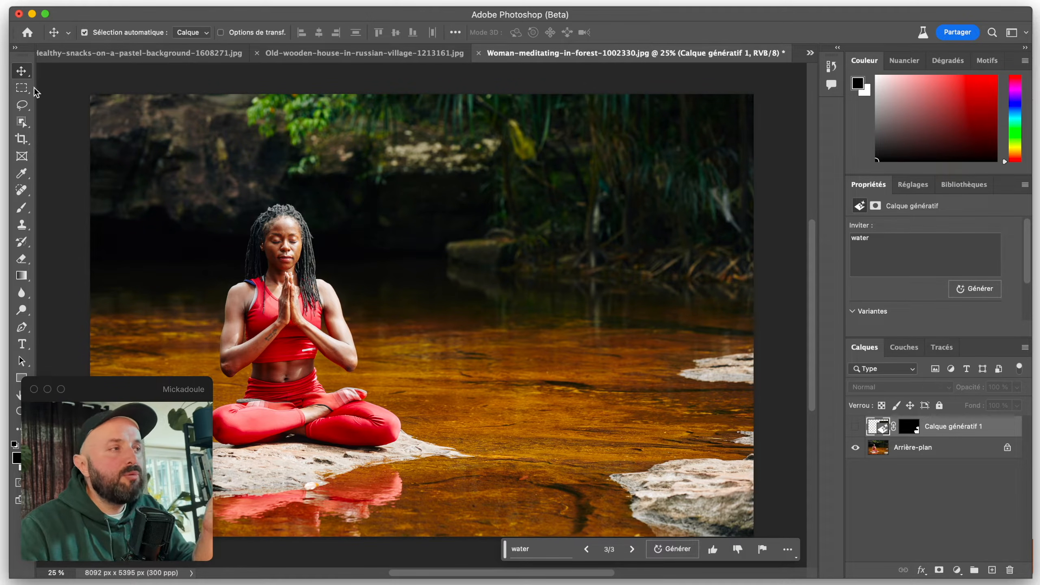
Step: In the Woman-meditating-in-forest photo, lasso the rocks opposite the woman, fill them generatively with "water" and show the third variation
{"action": "left_click", "coordinate": [21, 104]}
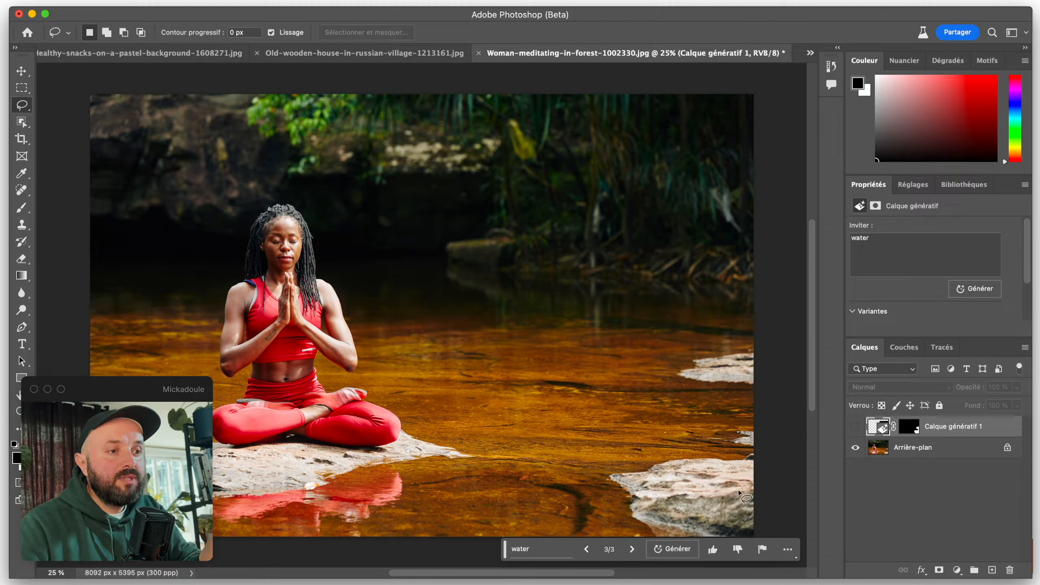
{"action": "mouse_move", "coordinate": [766, 341]}
{"action": "left_mouse_down"}
{"action": "mouse_move", "coordinate": [616, 422]}
{"action": "mouse_move", "coordinate": [575, 502]}
{"action": "mouse_move", "coordinate": [624, 541]}
{"action": "mouse_move", "coordinate": [748, 542]}
{"action": "mouse_move", "coordinate": [777, 532]}
{"action": "mouse_move", "coordinate": [772, 332]}
{"action": "left_mouse_up"}
{"action": "left_click", "coordinate": [515, 545]}
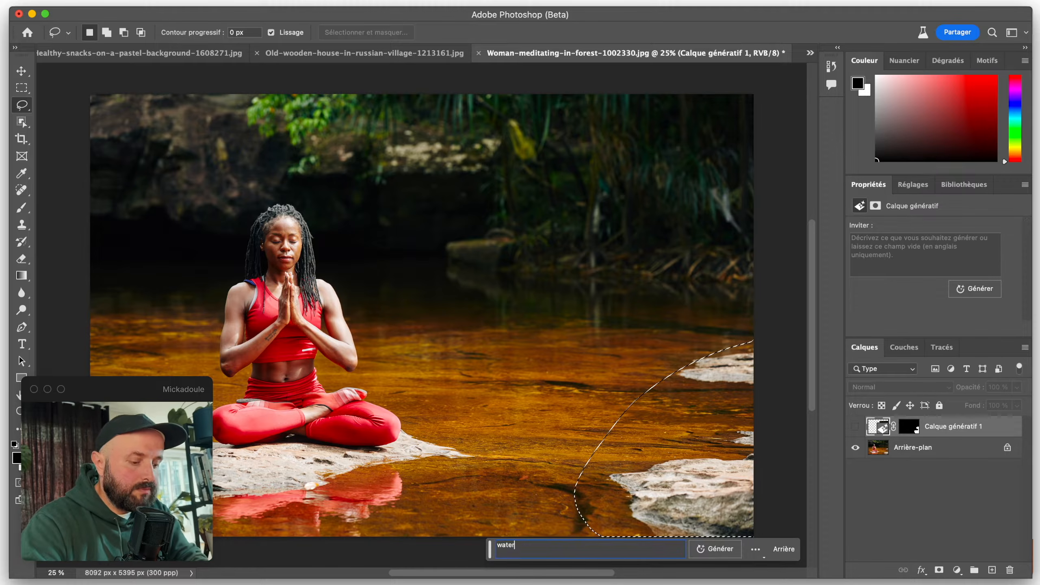
{"action": "key", "text": "Return"}
{"action": "left_click", "coordinate": [925, 291]}
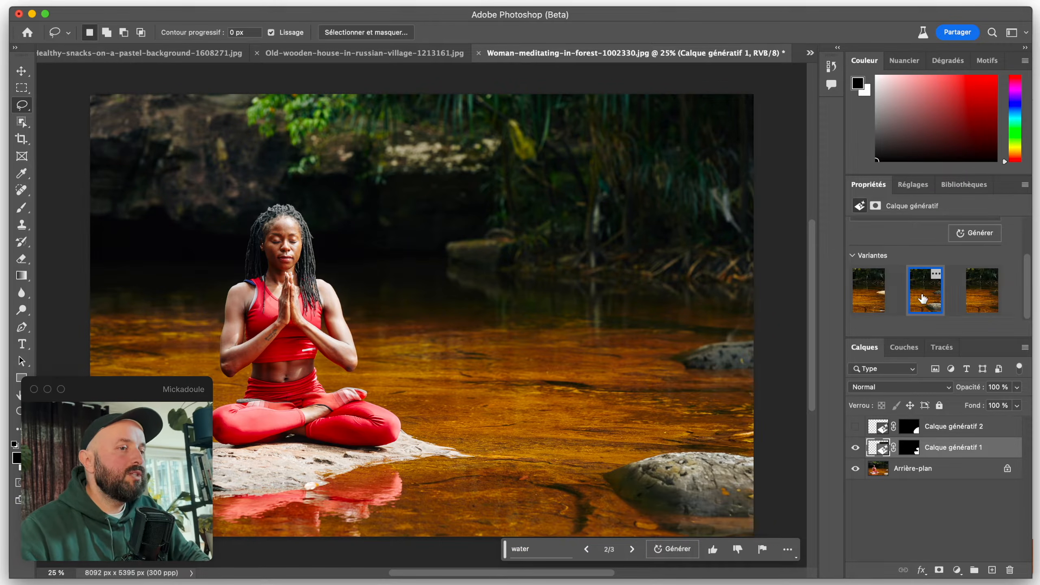
{"action": "left_click", "coordinate": [977, 300]}
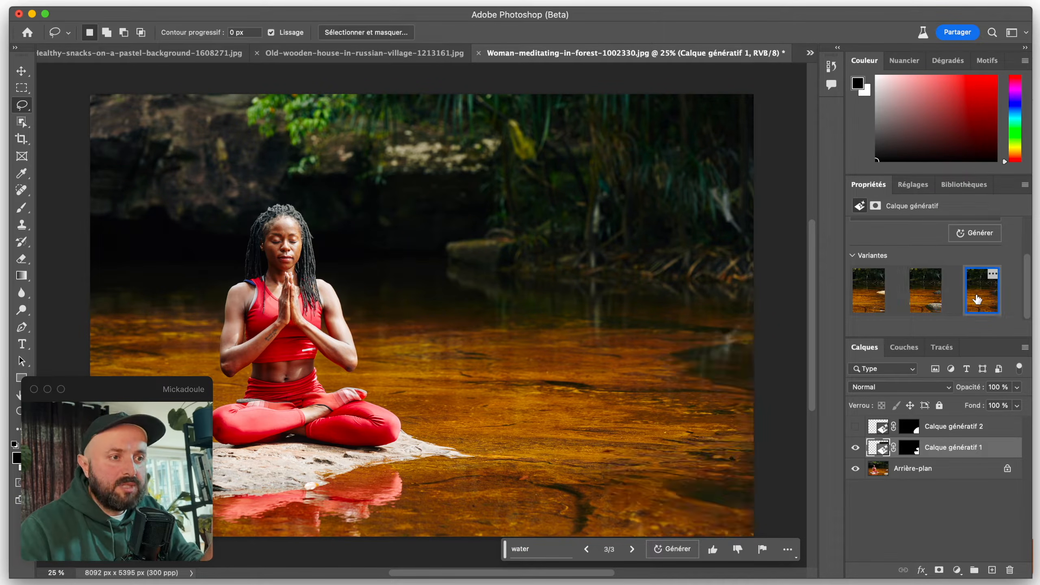
Step: Outline a freehand area on and above the meditating woman's head and fill it generatively with the prompt "funny hat"
{"action": "mouse_move", "coordinate": [314, 225]}
{"action": "left_mouse_down"}
{"action": "mouse_move", "coordinate": [231, 228]}
{"action": "mouse_move", "coordinate": [262, 139]}
{"action": "mouse_move", "coordinate": [326, 218]}
{"action": "mouse_move", "coordinate": [315, 225]}
{"action": "left_mouse_up"}
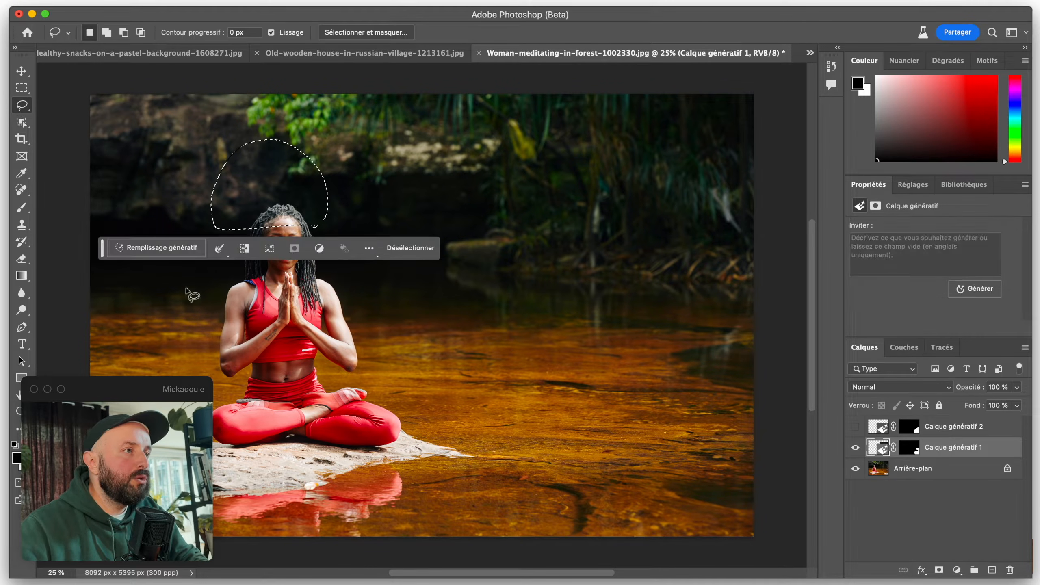
{"action": "left_click", "coordinate": [158, 249]}
{"action": "type", "text": "funny hat"}
{"action": "key", "text": "Return"}
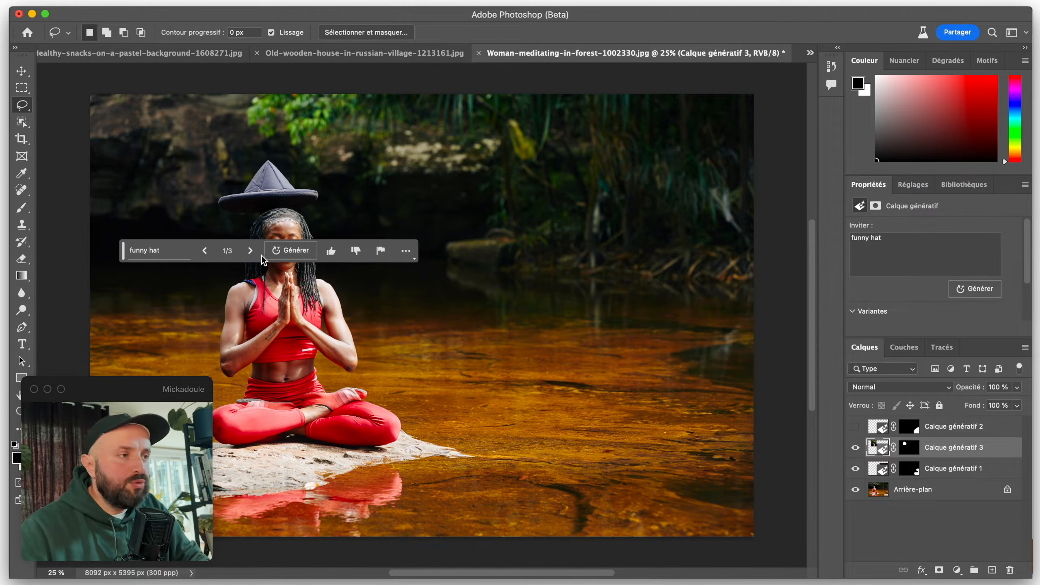
Step: Compare the funny hat variations up close, keep the second one, the black top hat, and switch to the Move tool
{"action": "scroll", "coordinate": [258, 230], "scroll_direction": "up", "scroll_amount": 5}
{"action": "left_click", "coordinate": [290, 315]}
{"action": "left_click", "coordinate": [290, 316]}
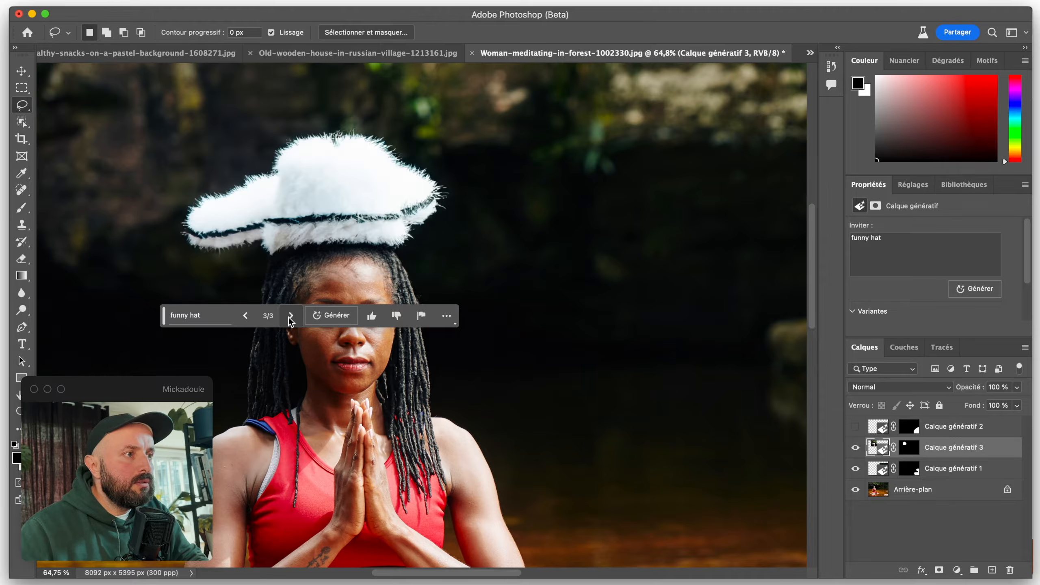
{"action": "left_click", "coordinate": [245, 315]}
{"action": "scroll", "coordinate": [497, 305], "scroll_direction": "down", "scroll_amount": 5}
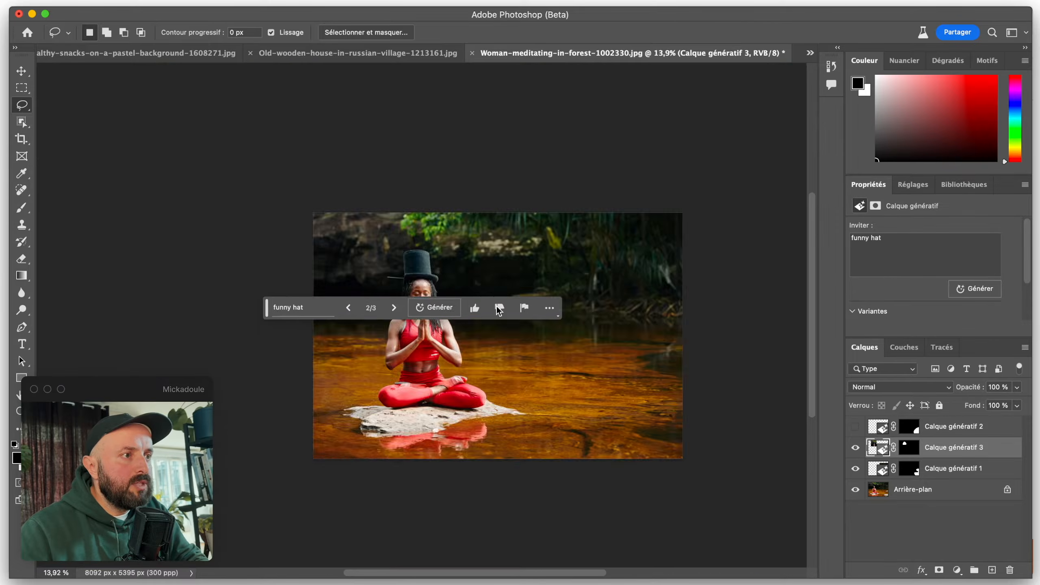
{"action": "key", "text": "v"}
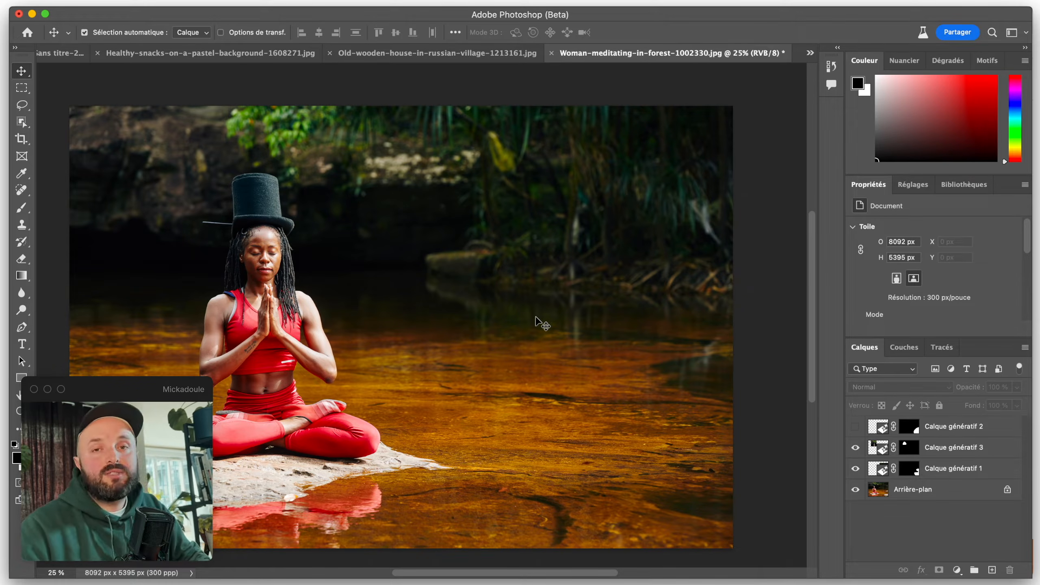
Step: Switch to the open document Old-wooden-house-in-russian-village-1213161.jpg
{"action": "key", "text": "ctrl+shift+Tab"}
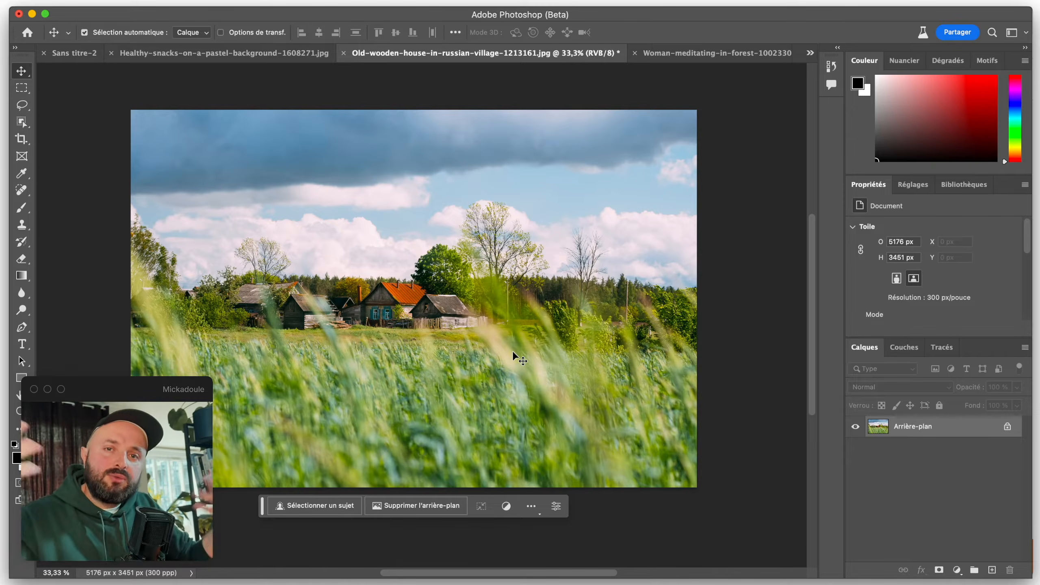
Step: Select a rectangular area of the grass below the wooden houses and fill it generatively with the prompt "happy dog"
{"action": "key", "text": "m"}
{"action": "left_click_drag", "start_coordinate": [401, 331], "coordinate": [255, 428]}
{"action": "left_click", "coordinate": [218, 450]}
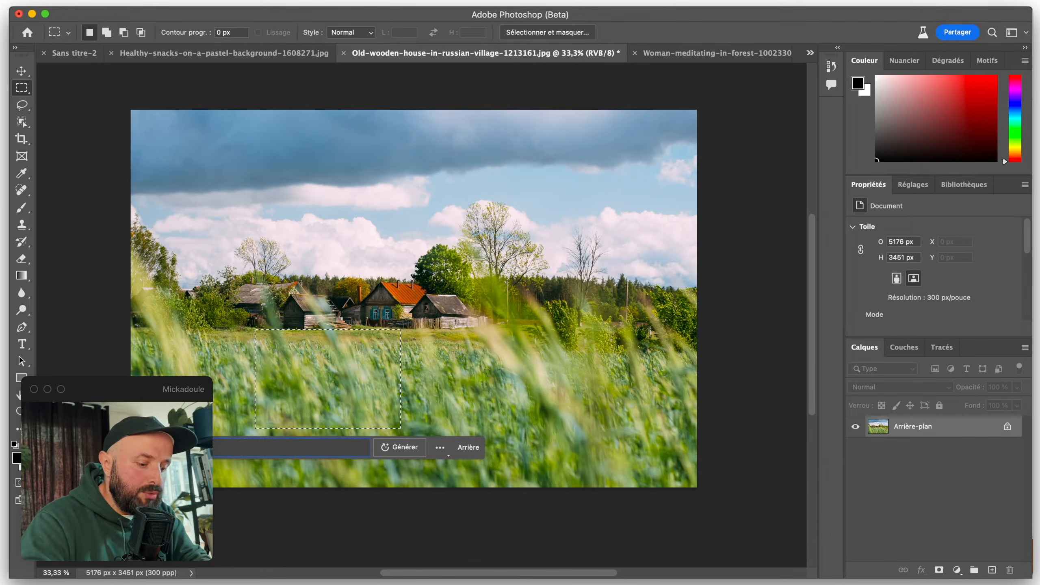
{"action": "left_click", "coordinate": [400, 447]}
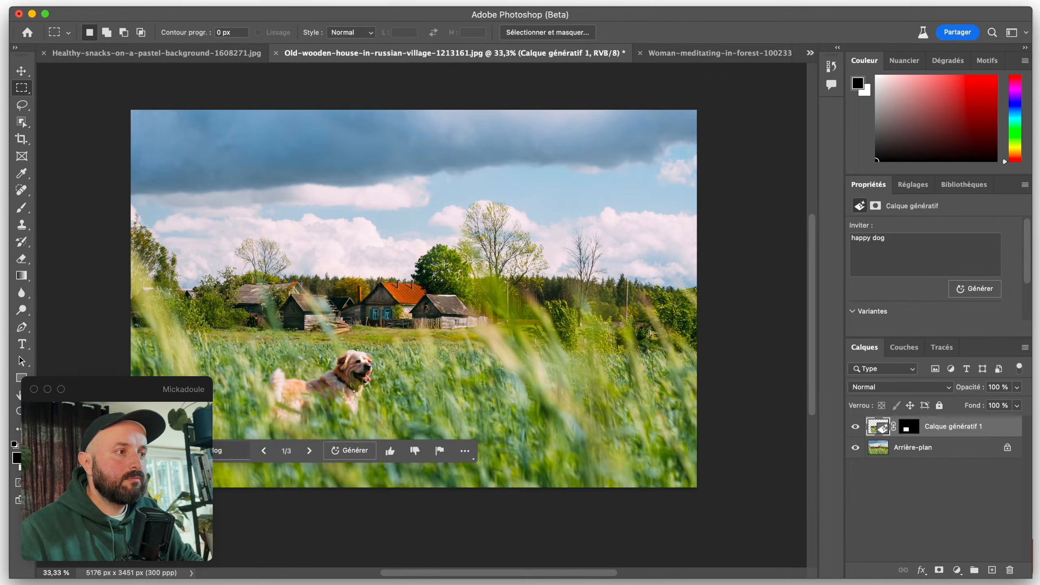
Step: Show the second happy dog variation and examine the dog's face up close
{"action": "left_click", "coordinate": [308, 450]}
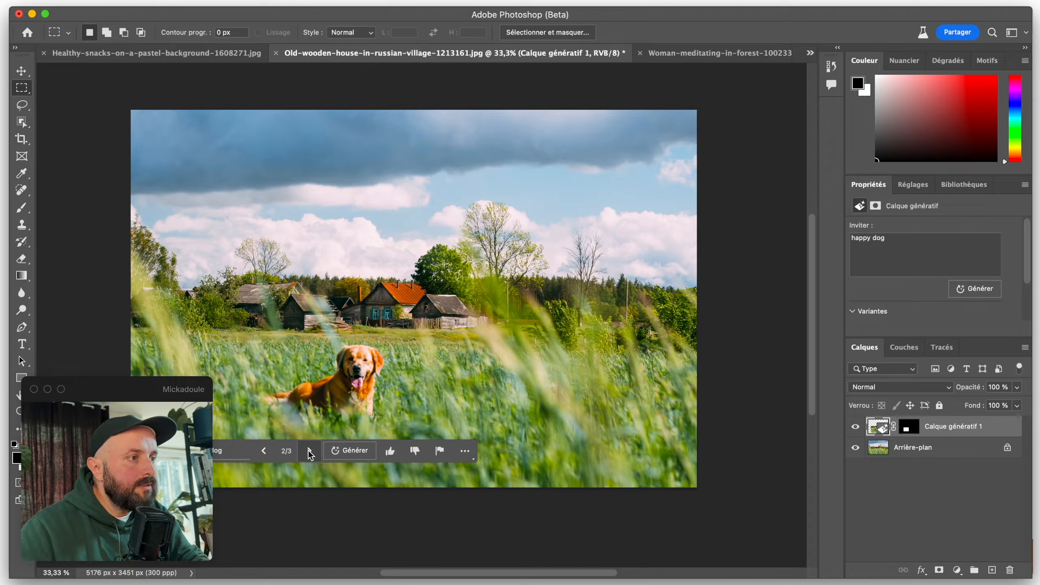
{"action": "scroll", "coordinate": [299, 382], "scroll_direction": "up", "scroll_amount": 10}
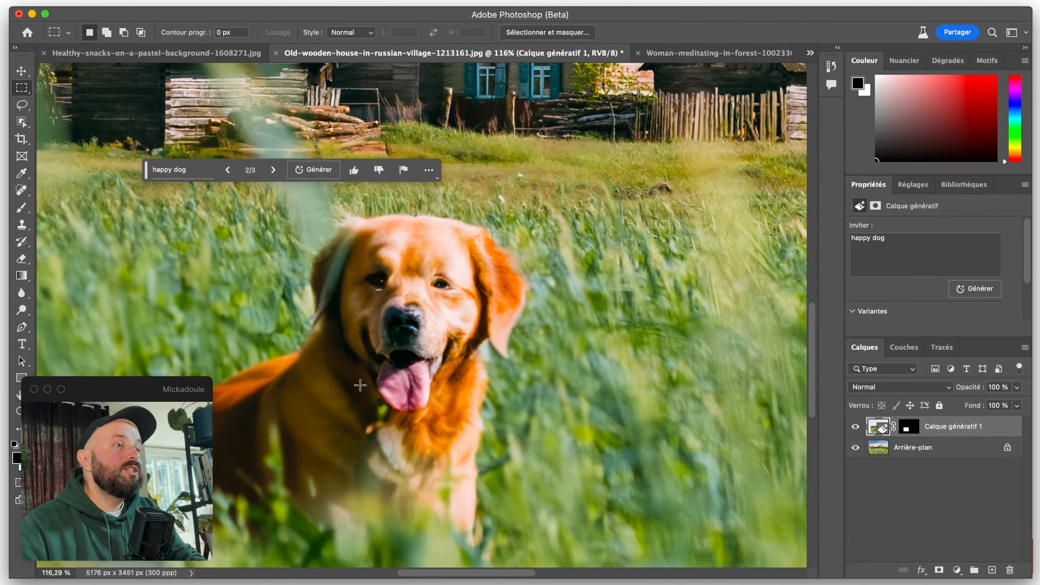
{"action": "scroll", "coordinate": [360, 385], "scroll_direction": "up", "scroll_amount": 5}
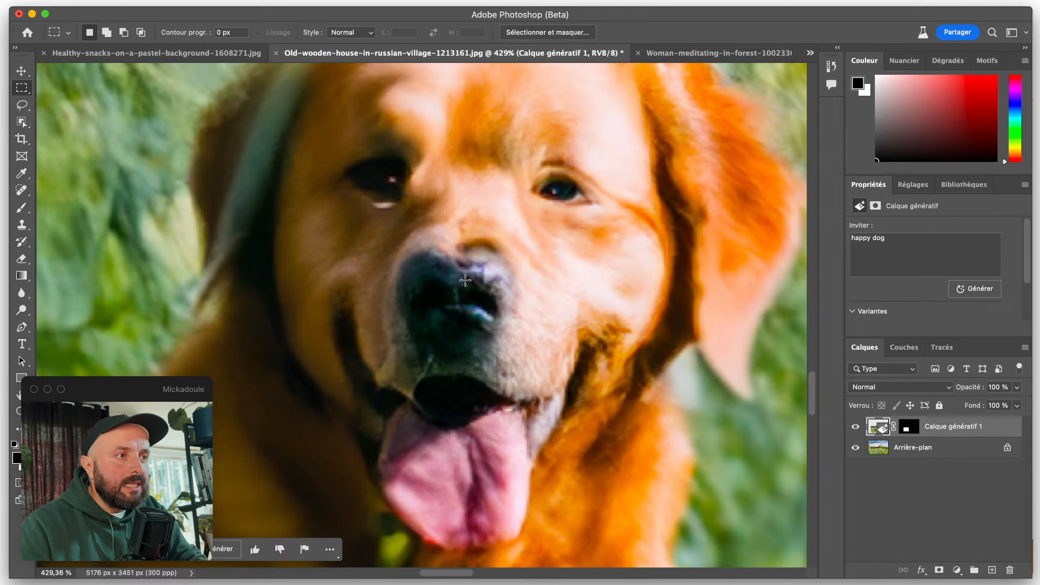
Step: Extend the dog layer's prompt to "happy dog running" and generate new variations
{"action": "scroll", "coordinate": [465, 281], "scroll_direction": "down", "scroll_amount": 10}
{"action": "left_click", "coordinate": [296, 377]}
{"action": "type", "text": "running"}
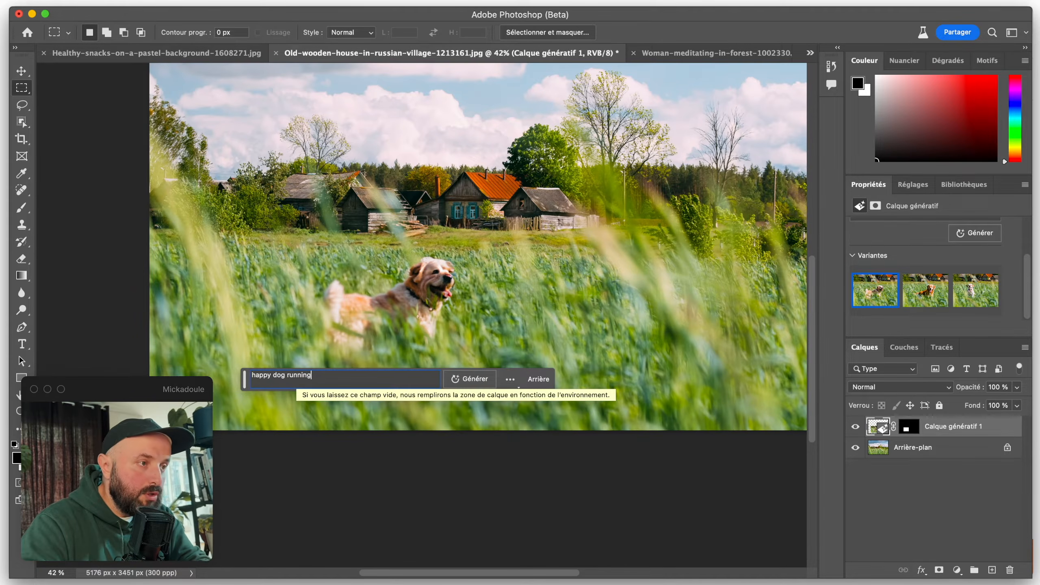
{"action": "left_click", "coordinate": [467, 379]}
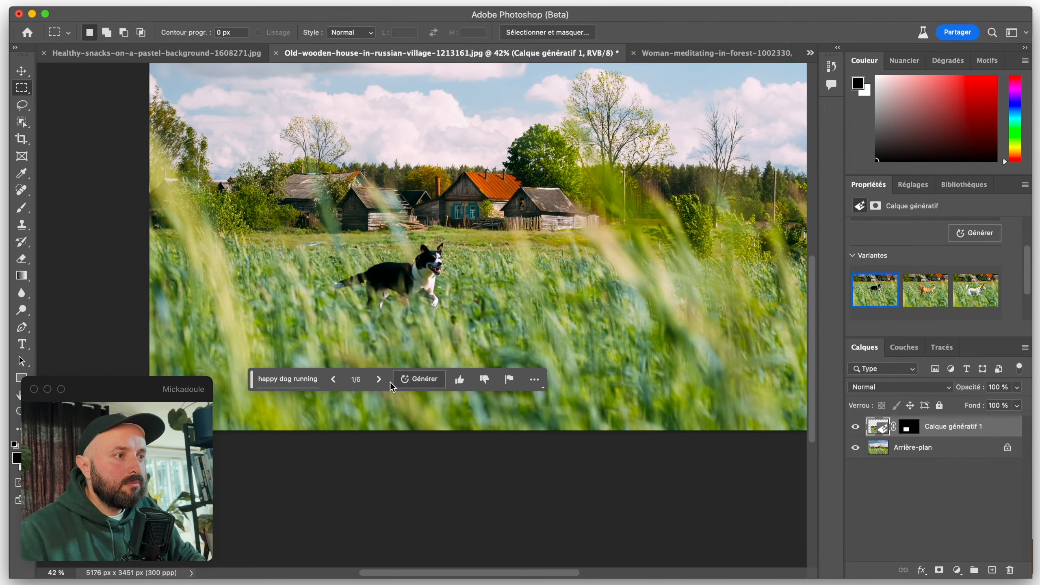
Step: Browse the running dog variations and go back through the earlier happy dog ones
{"action": "left_click", "coordinate": [380, 379]}
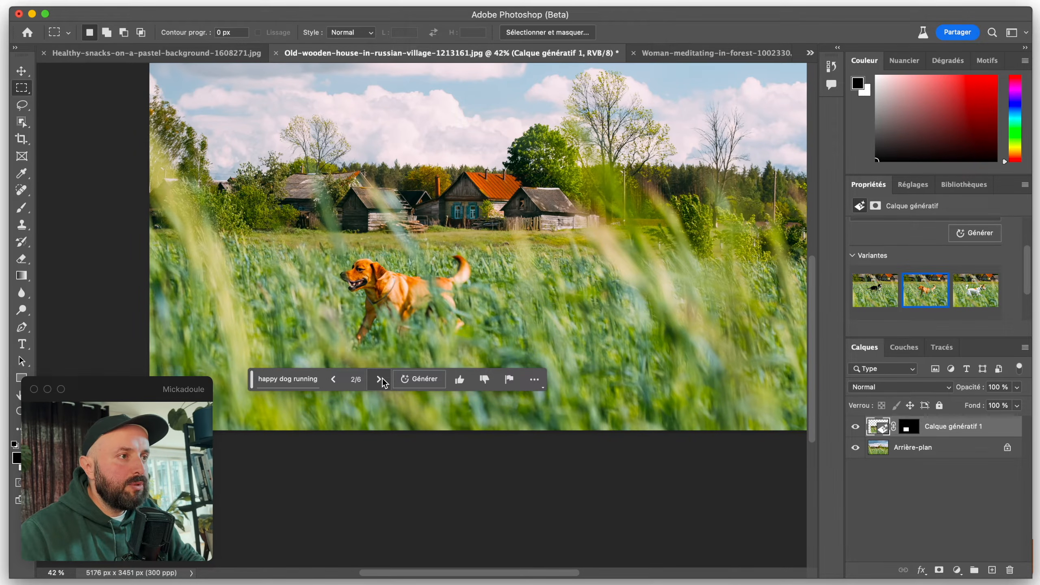
{"action": "left_click", "coordinate": [340, 379]}
{"action": "left_click", "coordinate": [339, 379]}
{"action": "left_click", "coordinate": [340, 379]}
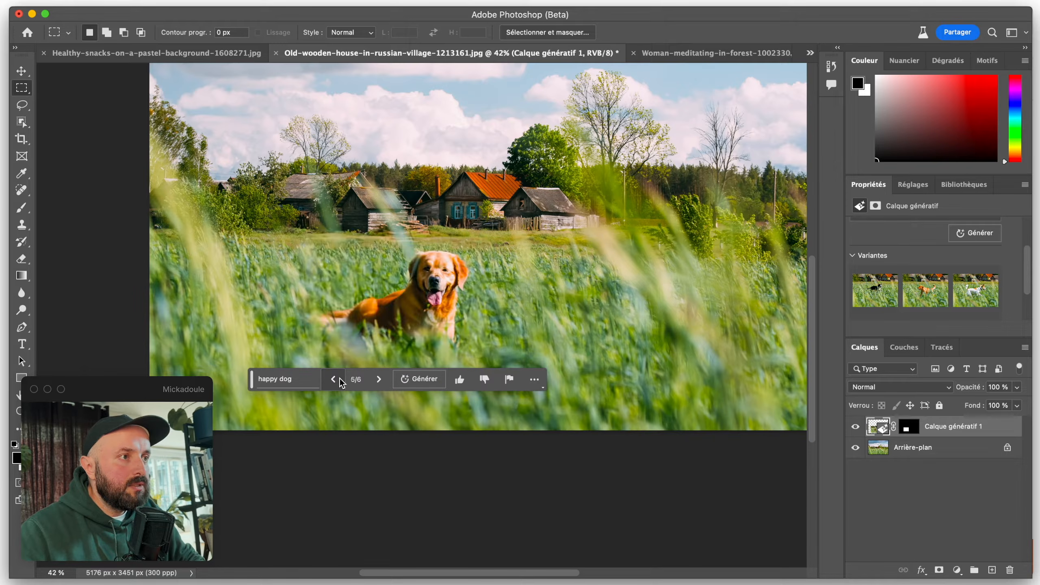
{"action": "left_click", "coordinate": [340, 380]}
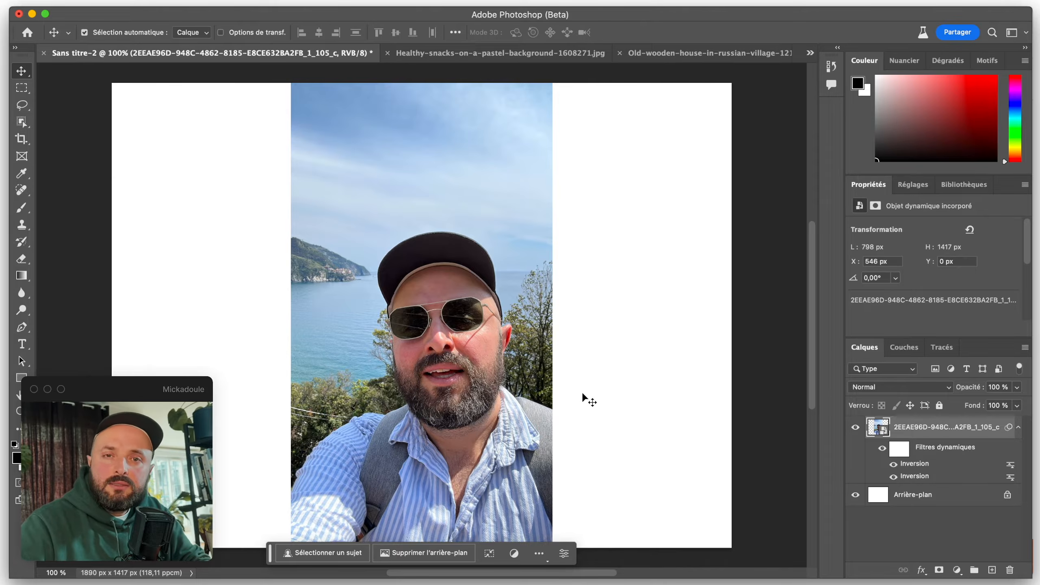
Step: In the Sans titre-2 document, lasso the selfie just inside its edges, invert the selection and fill the white sides generatively with an empty prompt
{"action": "left_click_drag", "start_coordinate": [342, 465], "coordinate": [339, 212]}
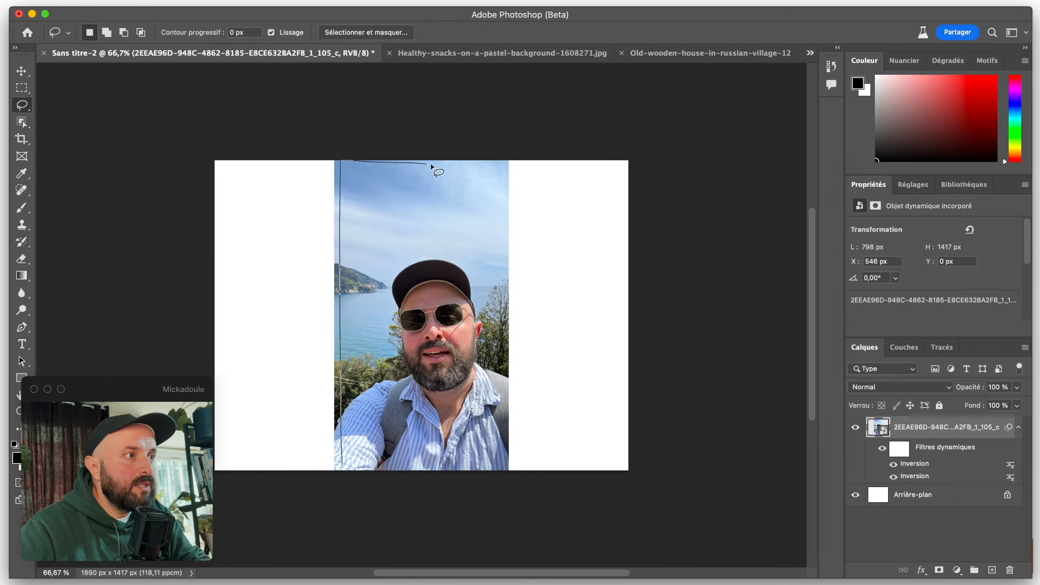
{"action": "left_click_drag", "start_coordinate": [431, 165], "coordinate": [341, 469]}
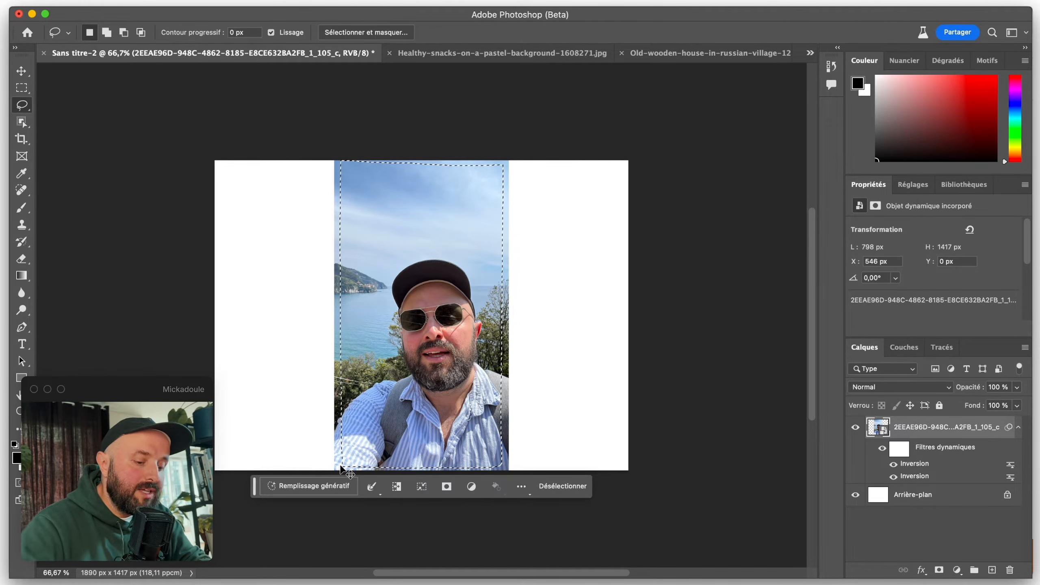
{"action": "left_click", "coordinate": [320, 490]}
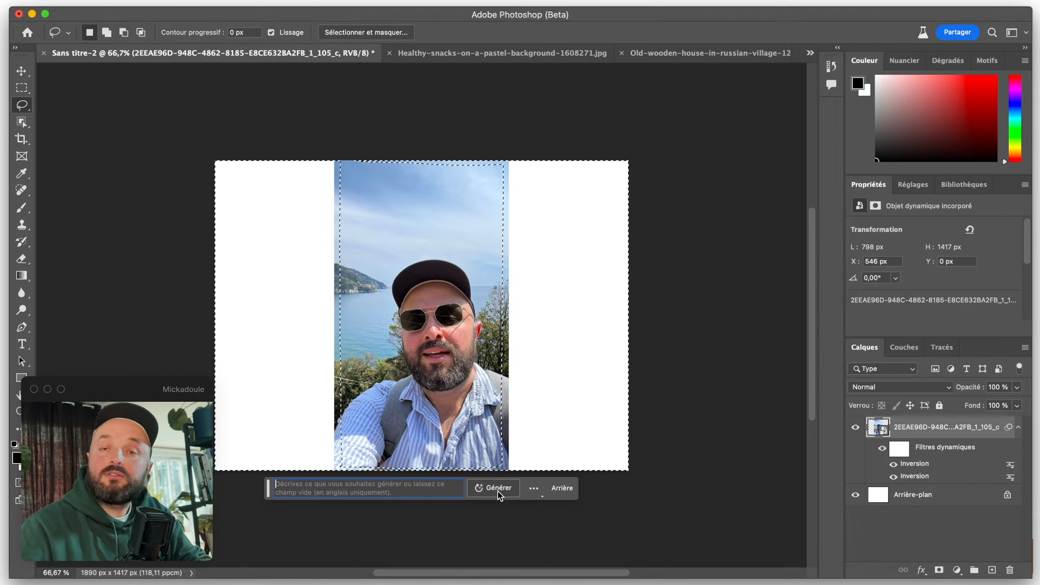
{"action": "left_click", "coordinate": [497, 492]}
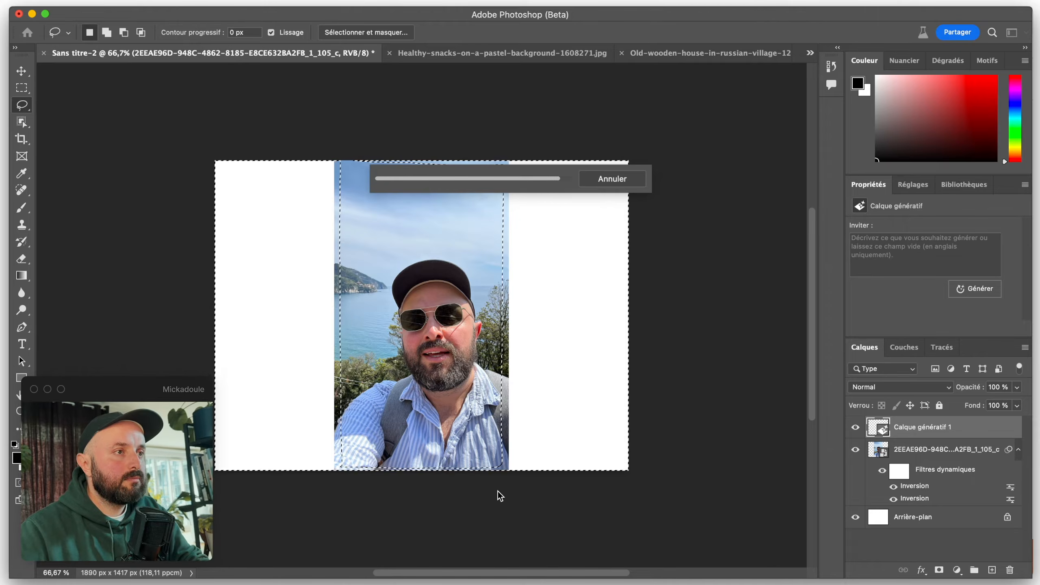
{"action": "key", "text": "super+1"}
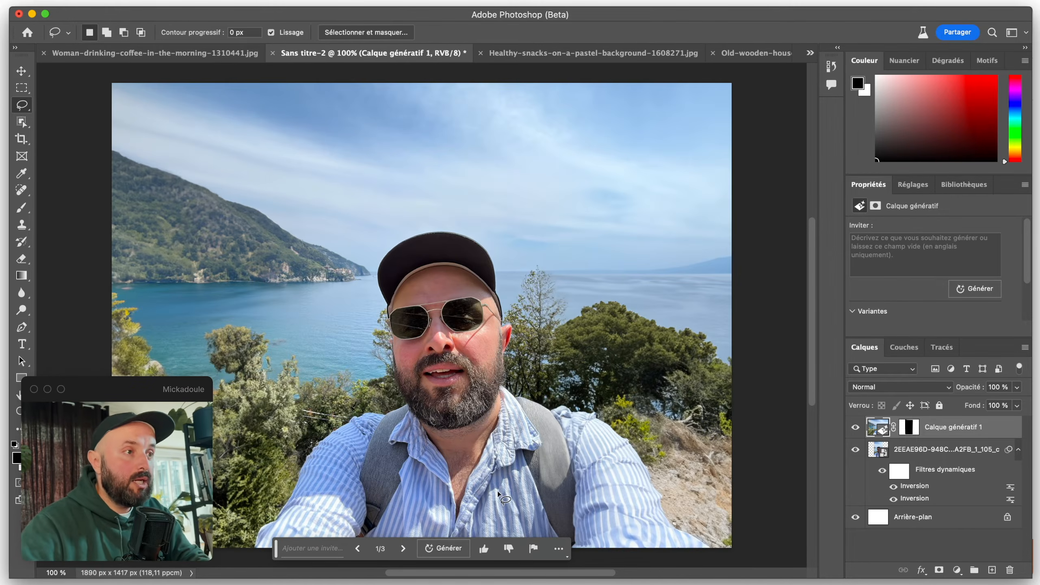
Step: Examine the extended scenery around the selfie, compare its three variations and return to the first one
{"action": "scroll", "coordinate": [190, 241], "scroll_direction": "left", "scroll_amount": 3}
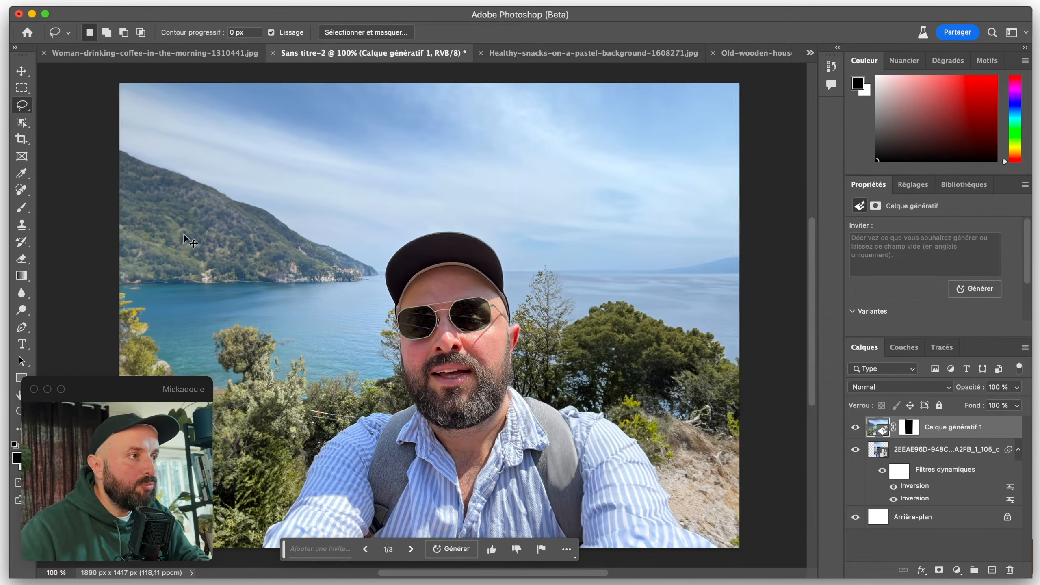
{"action": "scroll", "coordinate": [249, 252], "scroll_direction": "up", "scroll_amount": 5}
{"action": "scroll", "coordinate": [450, 375], "scroll_direction": "down", "scroll_amount": 10}
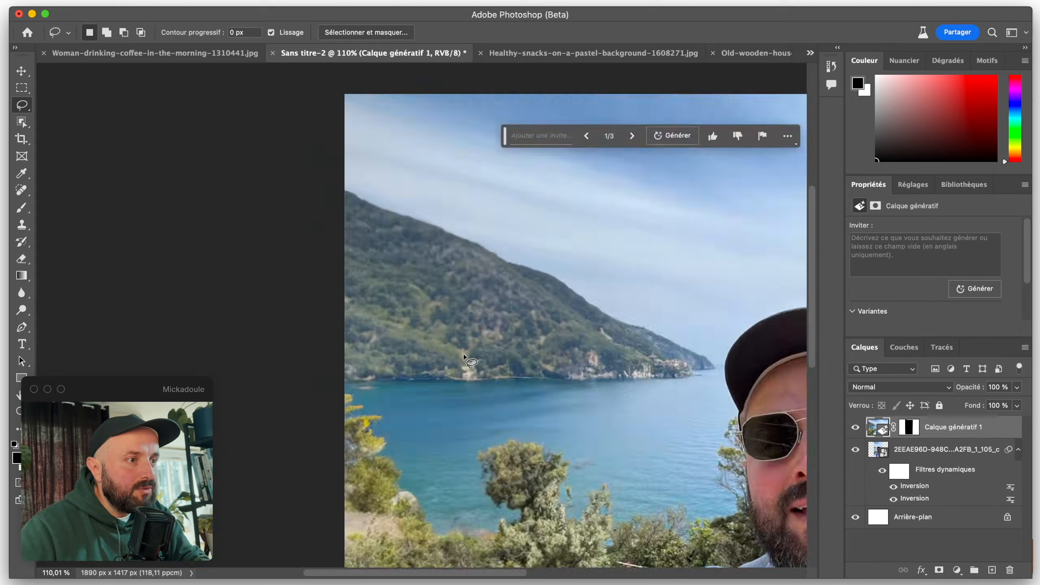
{"action": "scroll", "coordinate": [574, 416], "scroll_direction": "up", "scroll_amount": 3}
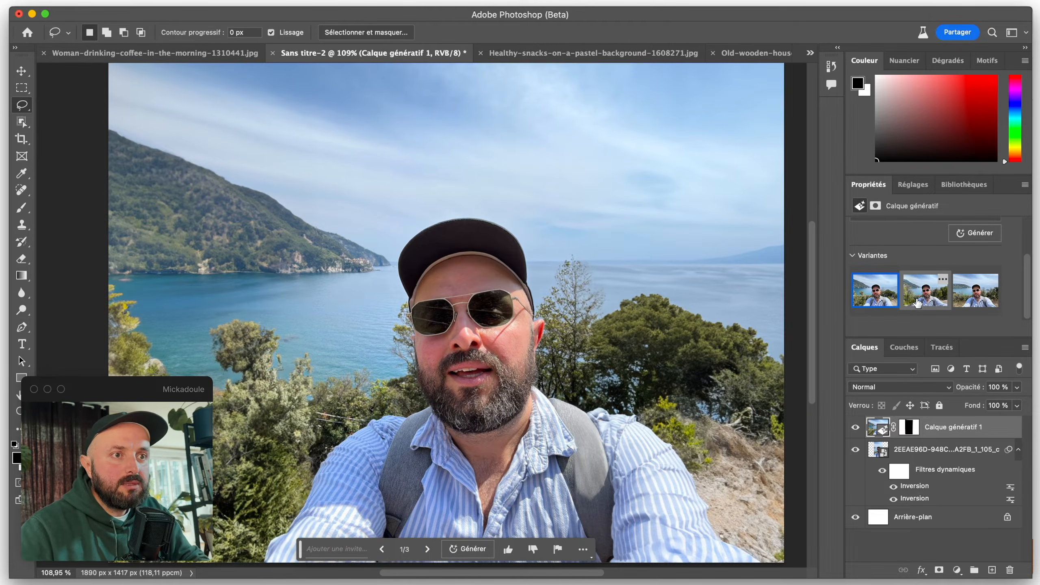
{"action": "left_click", "coordinate": [926, 301]}
{"action": "left_click", "coordinate": [985, 302]}
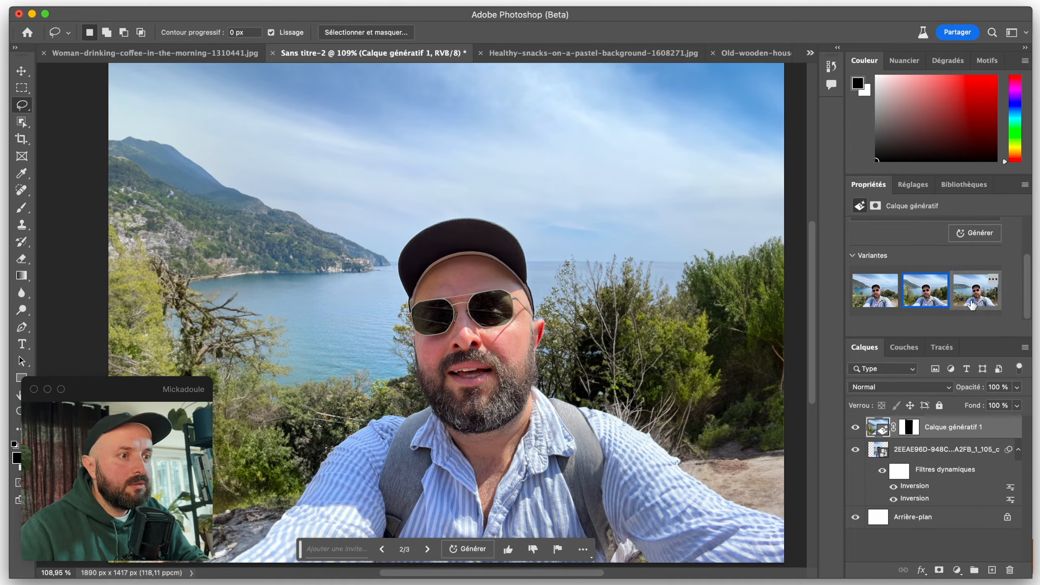
{"action": "left_click", "coordinate": [875, 290]}
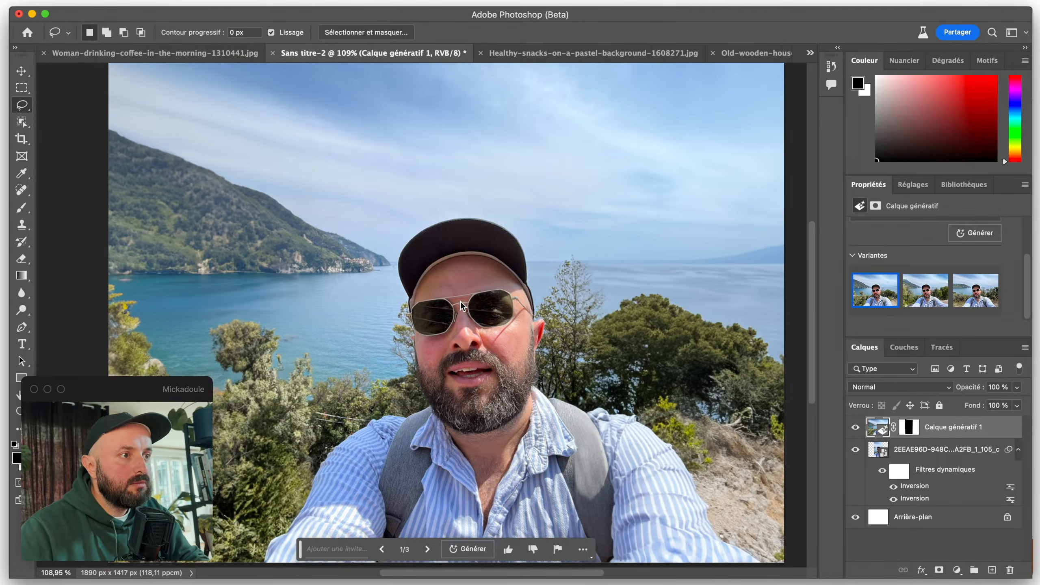
Step: Lasso a generous area around the man's cap, above his sunglasses, and fill it generatively with the prompt "hair"
{"action": "scroll", "coordinate": [462, 300], "scroll_direction": "down", "scroll_amount": 2}
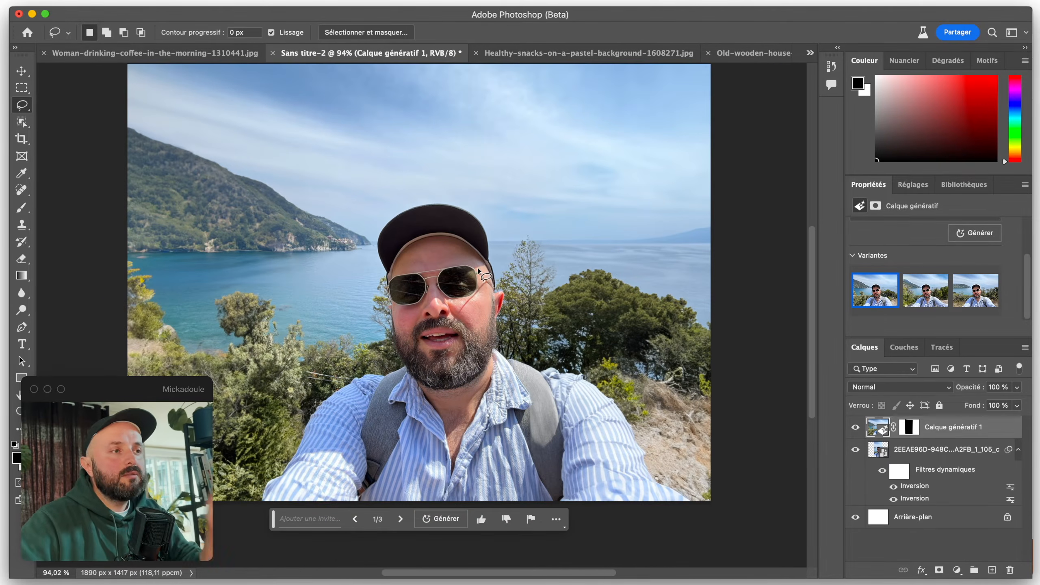
{"action": "left_click_drag", "start_coordinate": [485, 282], "coordinate": [404, 261]}
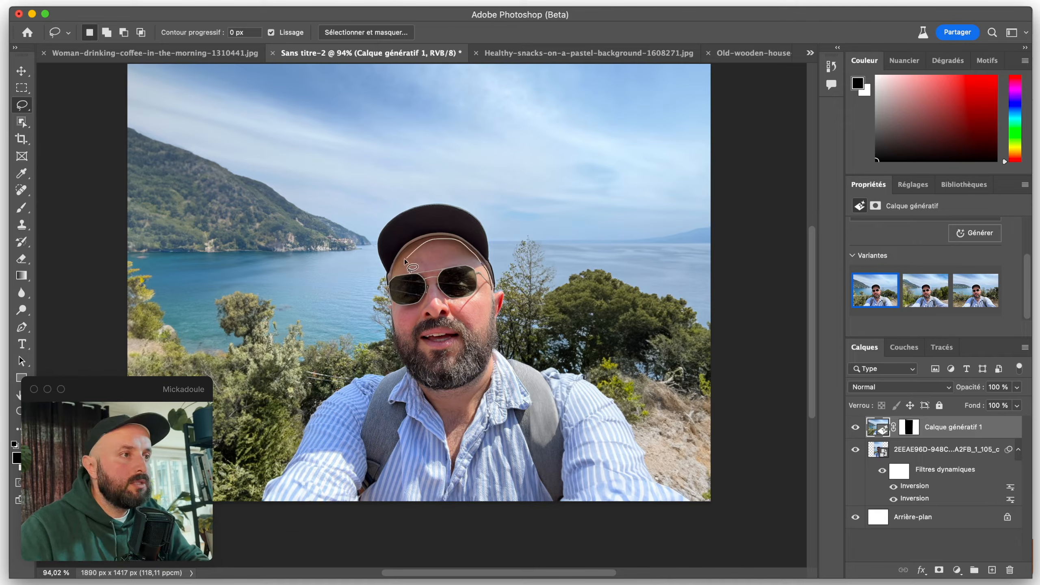
{"action": "mouse_move", "coordinate": [349, 217]}
{"action": "left_mouse_down"}
{"action": "mouse_move", "coordinate": [539, 221]}
{"action": "mouse_move", "coordinate": [501, 298]}
{"action": "left_mouse_up"}
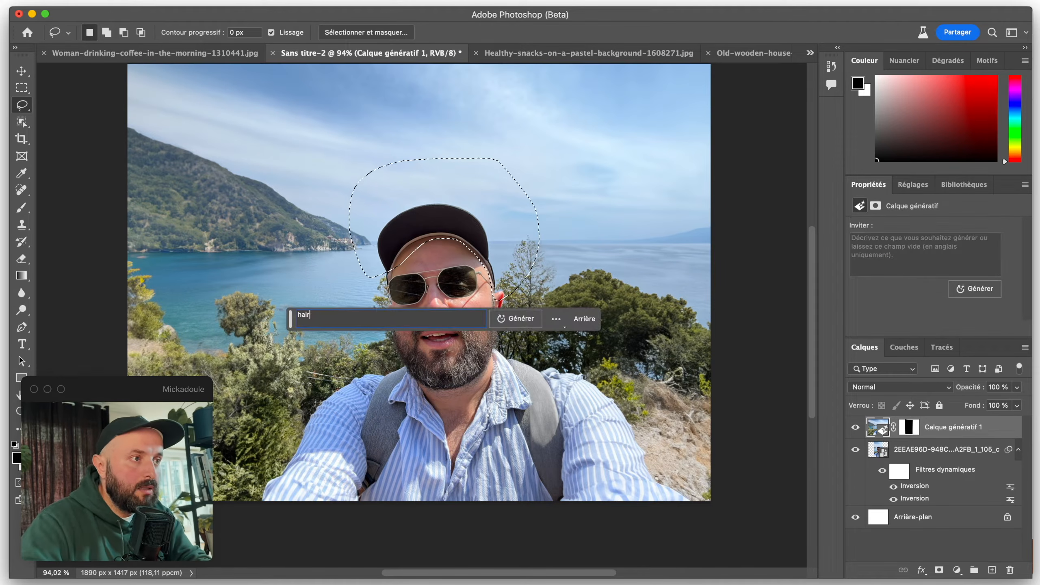
{"action": "left_click", "coordinate": [521, 322]}
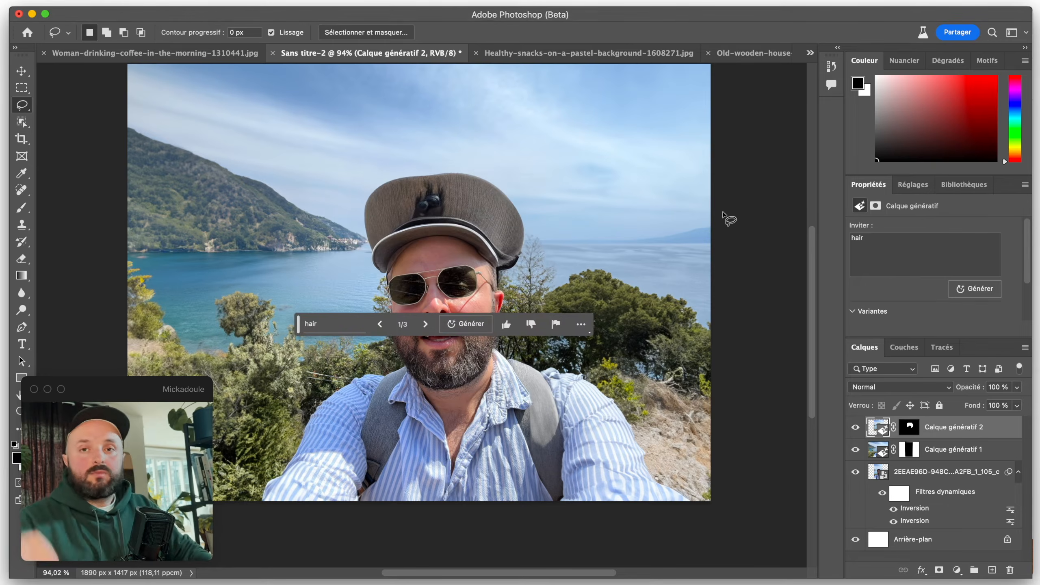
Step: Compare the hair variations up close and keep the second one, the black leather cap with blond hair
{"action": "scroll", "coordinate": [942, 296], "scroll_direction": "down", "scroll_amount": 2}
{"action": "left_click", "coordinate": [965, 297]}
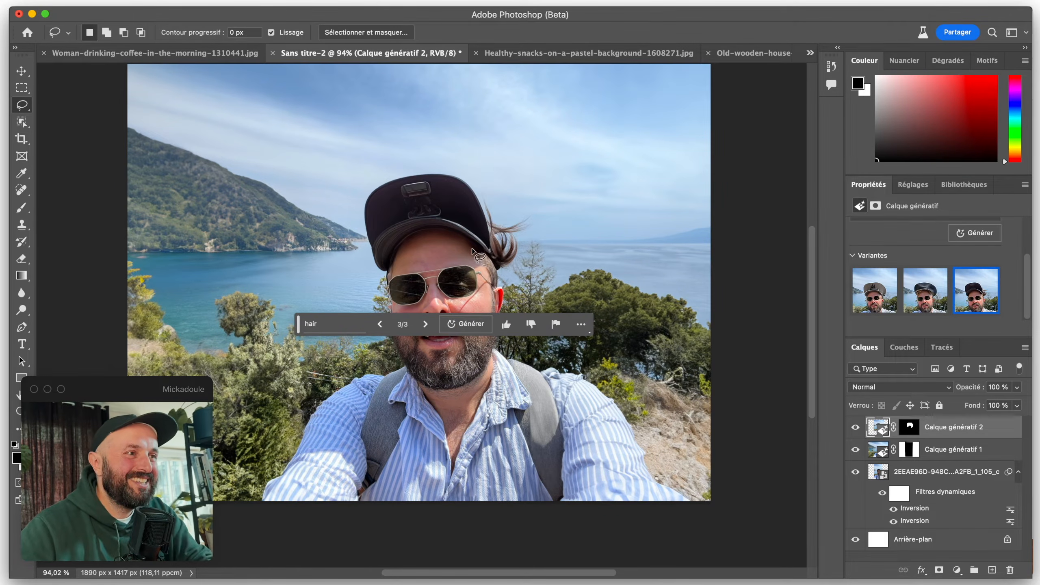
{"action": "scroll", "coordinate": [481, 255], "scroll_direction": "up", "scroll_amount": 6}
{"action": "left_click", "coordinate": [926, 291]}
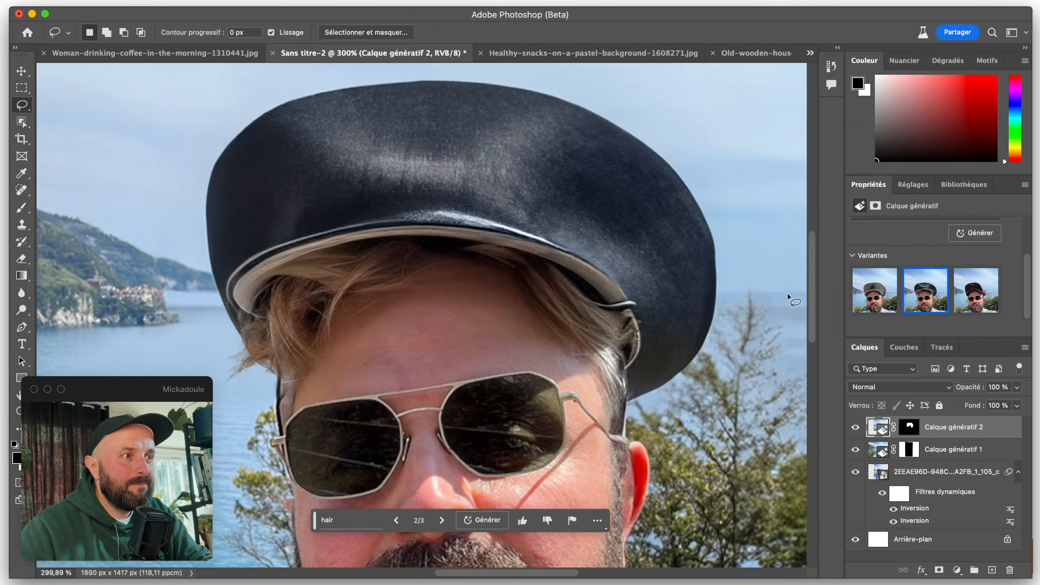
{"action": "scroll", "coordinate": [545, 287], "scroll_direction": "down", "scroll_amount": 6}
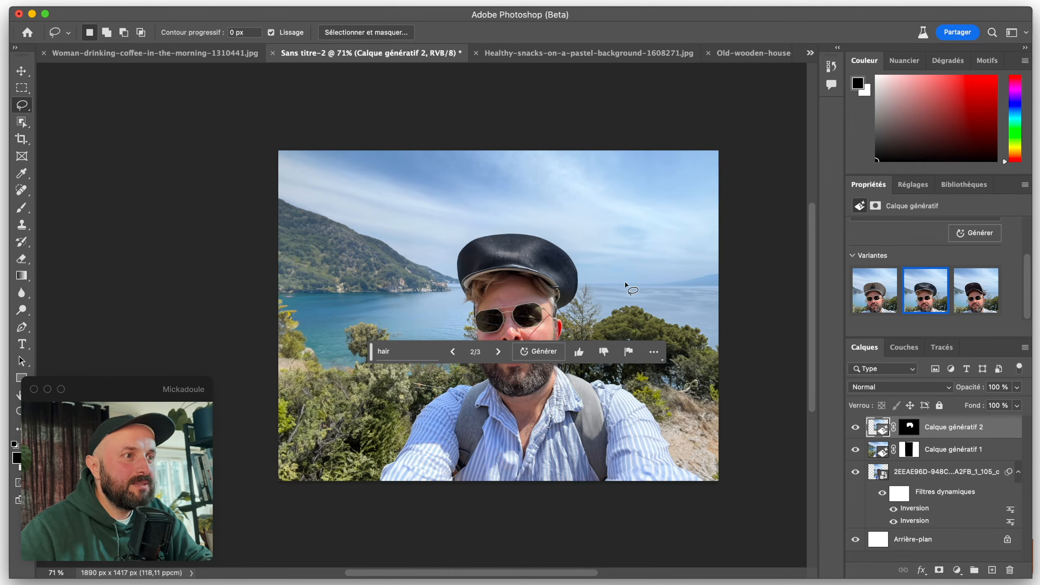
Step: Lasso the man's beard down to his shirt collar and fill it generatively with the prompt "big blond beard"
{"action": "scroll", "coordinate": [558, 304], "scroll_direction": "up", "scroll_amount": 3}
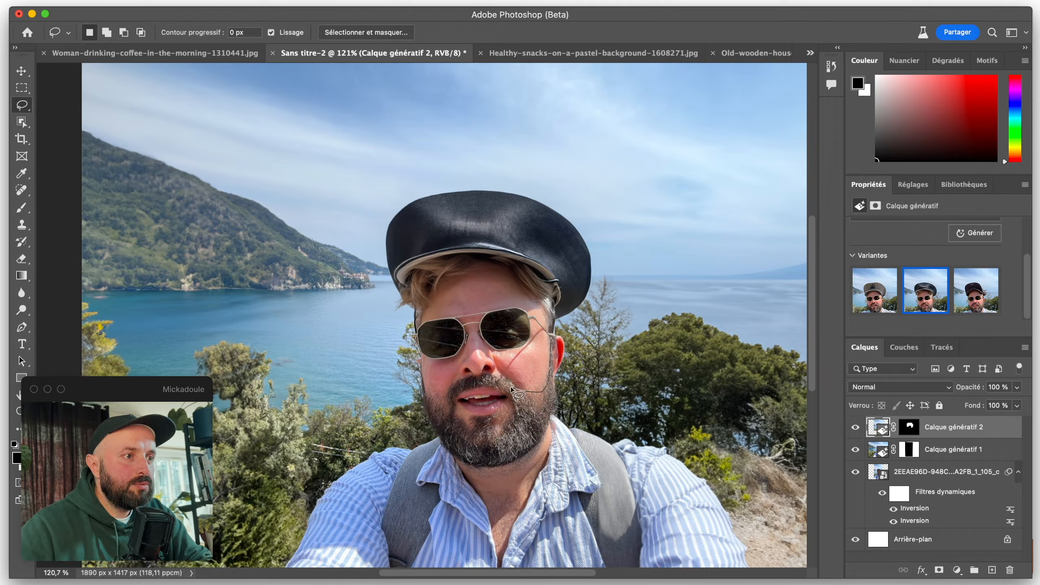
{"action": "mouse_move", "coordinate": [487, 376]}
{"action": "left_mouse_down"}
{"action": "mouse_move", "coordinate": [452, 381]}
{"action": "mouse_move", "coordinate": [445, 394]}
{"action": "mouse_move", "coordinate": [426, 385]}
{"action": "mouse_move", "coordinate": [572, 394]}
{"action": "left_mouse_up"}
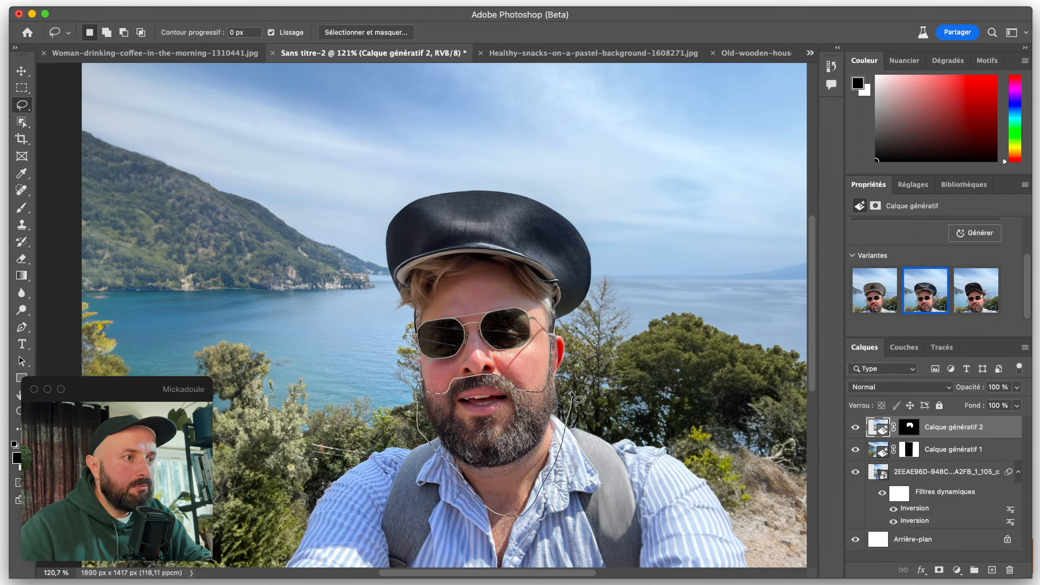
{"action": "left_click_drag", "start_coordinate": [558, 340], "coordinate": [557, 339]}
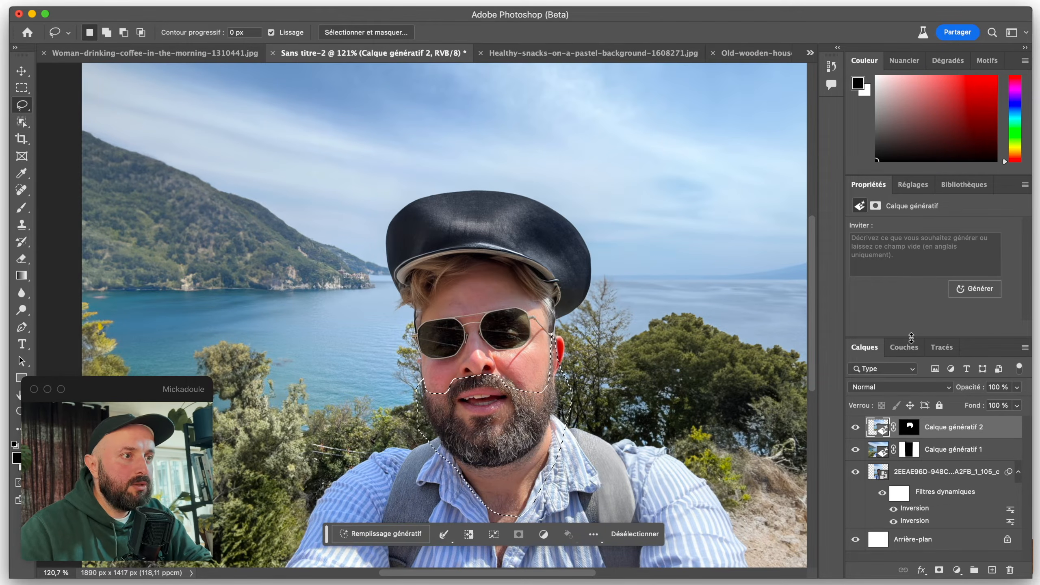
{"action": "left_click", "coordinate": [883, 260]}
{"action": "type", "text": "big blond beard"}
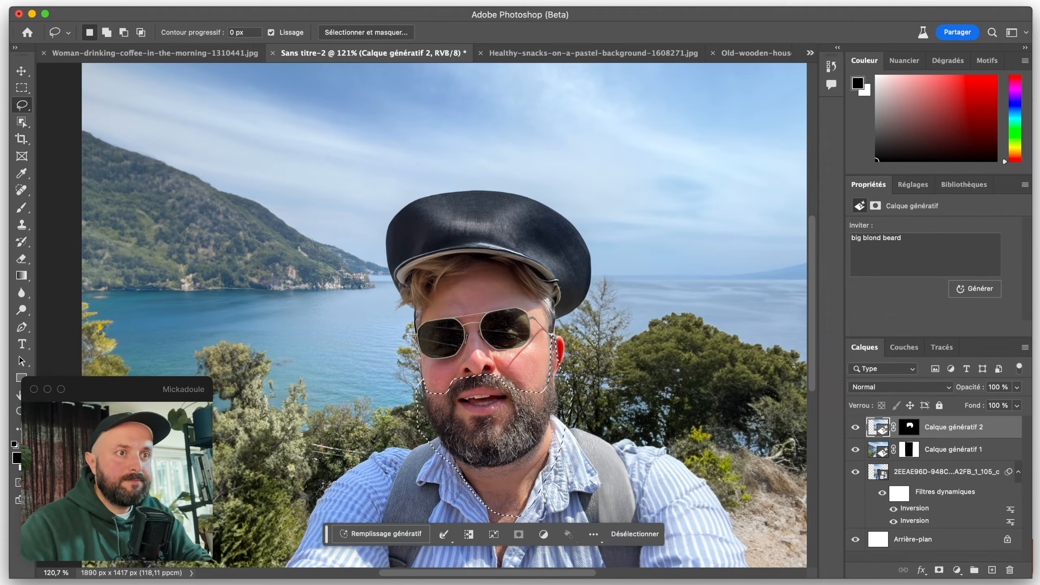
{"action": "key", "text": "Return"}
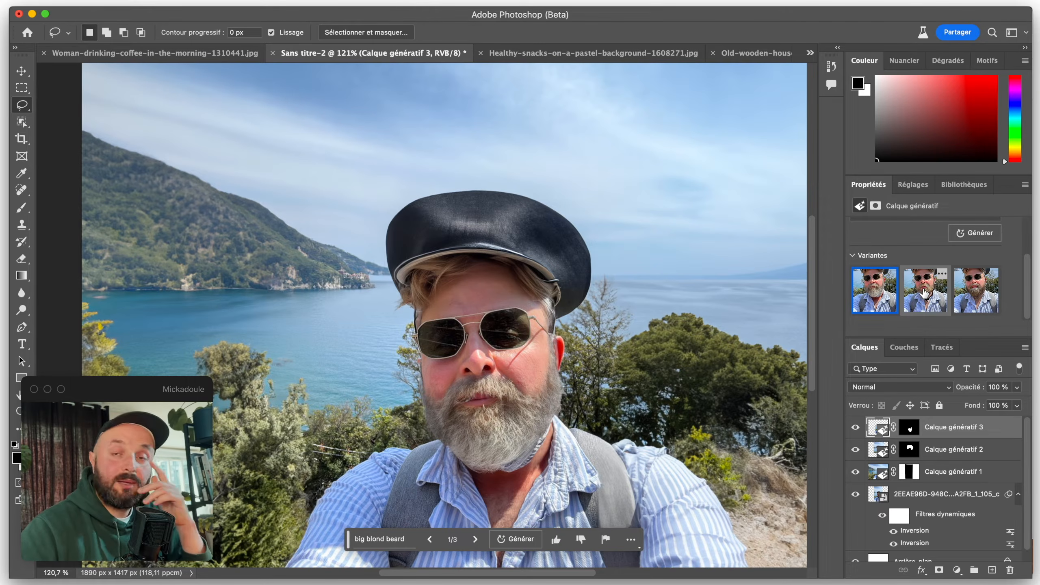
Step: Compare the beard variations, choose the third one and inspect it up close
{"action": "left_click", "coordinate": [925, 293]}
{"action": "left_click", "coordinate": [976, 290]}
{"action": "scroll", "coordinate": [476, 397], "scroll_direction": "up", "scroll_amount": 2}
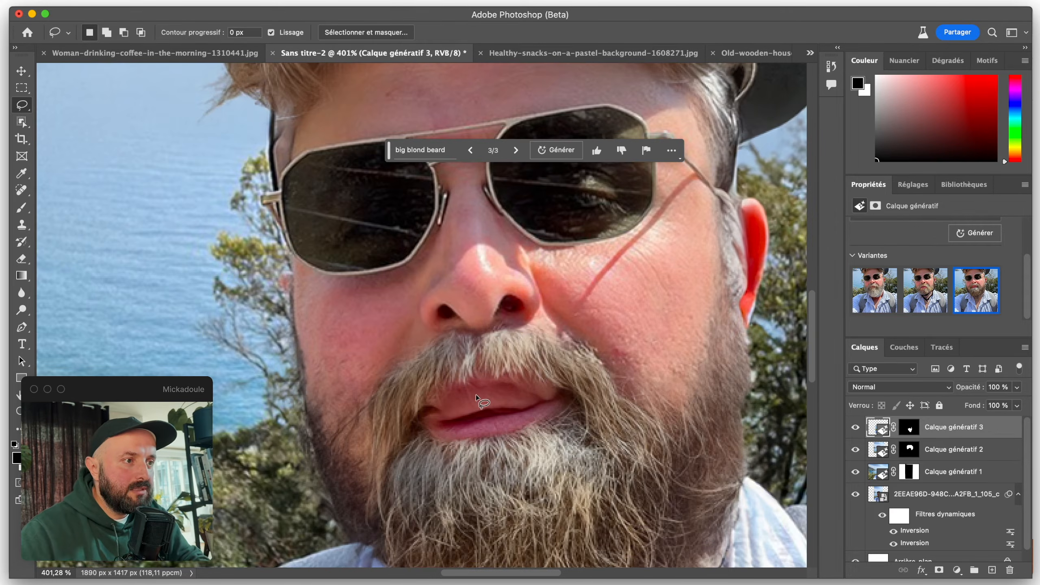
Step: Generate another set of variations for the big blond beard with the same prompt
{"action": "key", "text": "super+0"}
{"action": "left_click", "coordinate": [959, 237]}
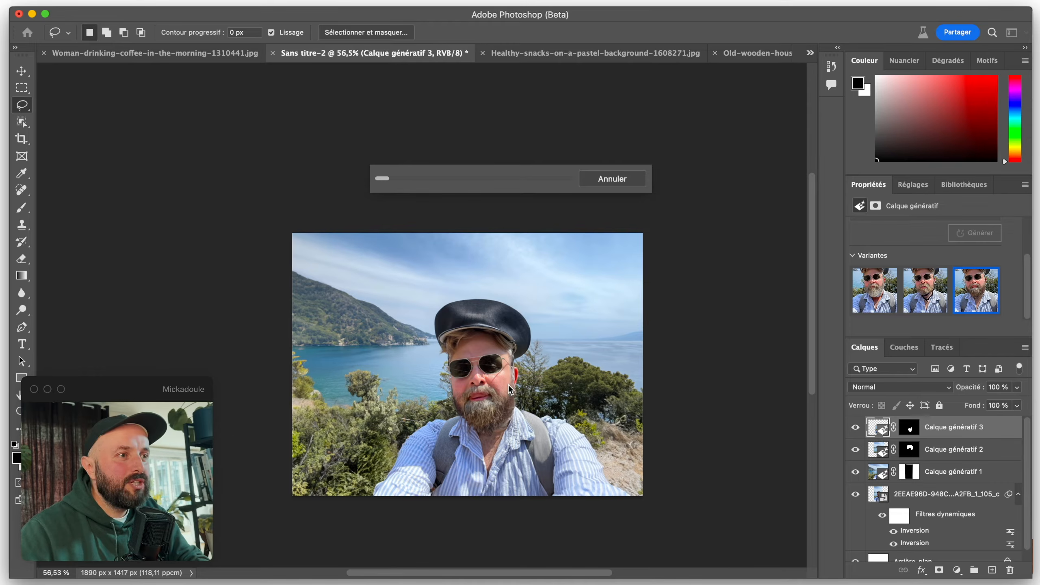
{"action": "scroll", "coordinate": [509, 385], "scroll_direction": "up", "scroll_amount": 3}
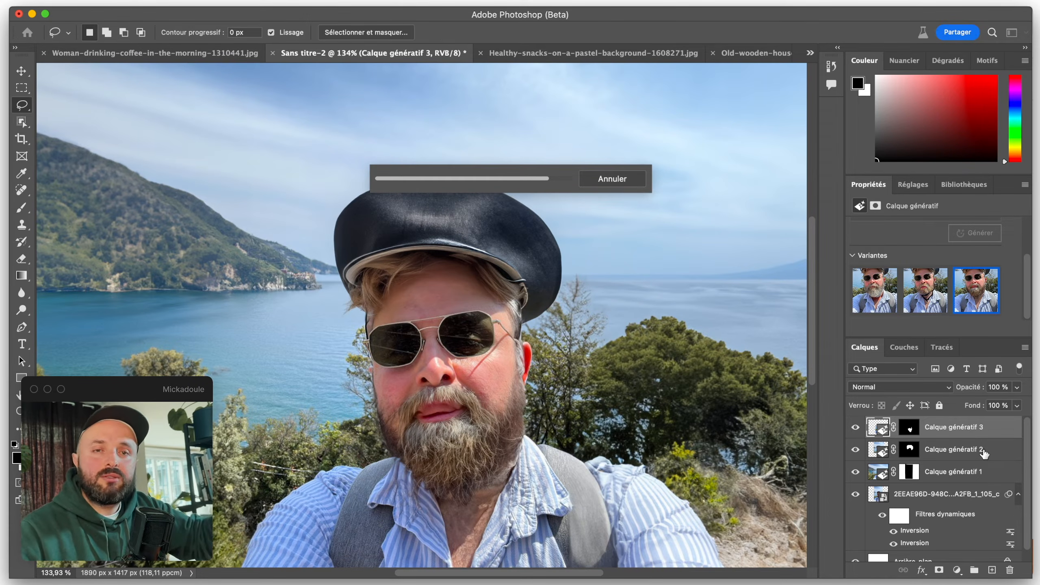
Step: Compare the new blond beard variations, keep the third one and check it in the whole picture
{"action": "left_click", "coordinate": [933, 301]}
{"action": "left_click", "coordinate": [975, 296]}
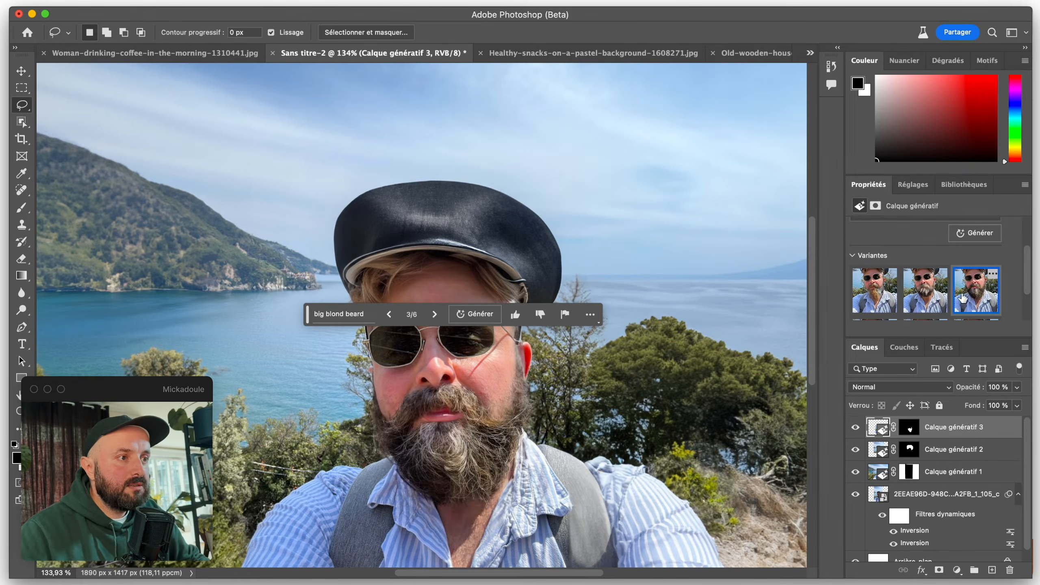
{"action": "scroll", "coordinate": [564, 362], "scroll_direction": "down", "scroll_amount": 5}
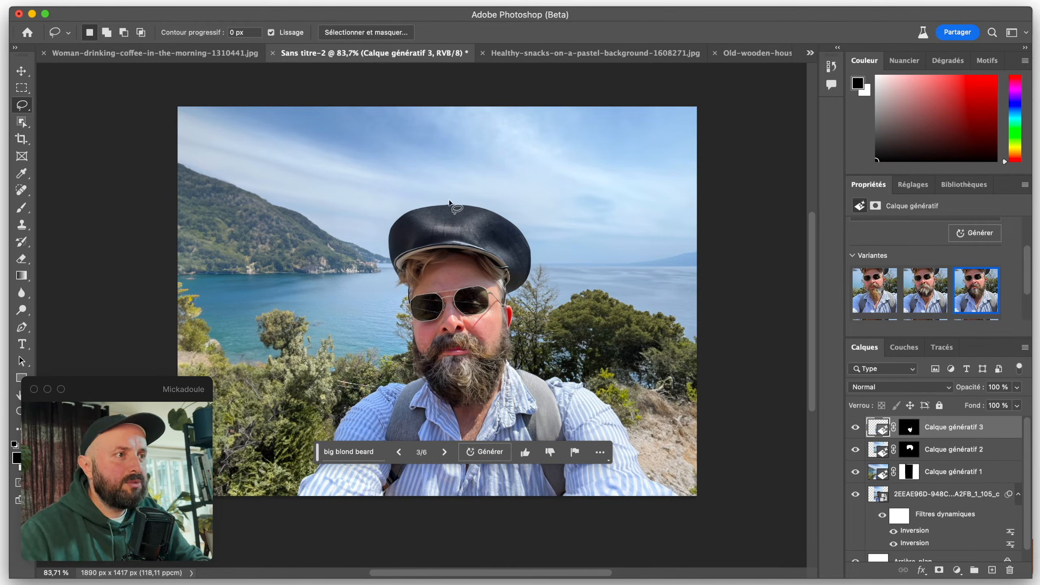
Step: Regenerate the extended background layer, Calque génératif 1, with the prompt "italian city" and compare its variations
{"action": "scroll", "coordinate": [942, 471], "scroll_direction": "down", "scroll_amount": 1}
{"action": "left_click", "coordinate": [954, 461]}
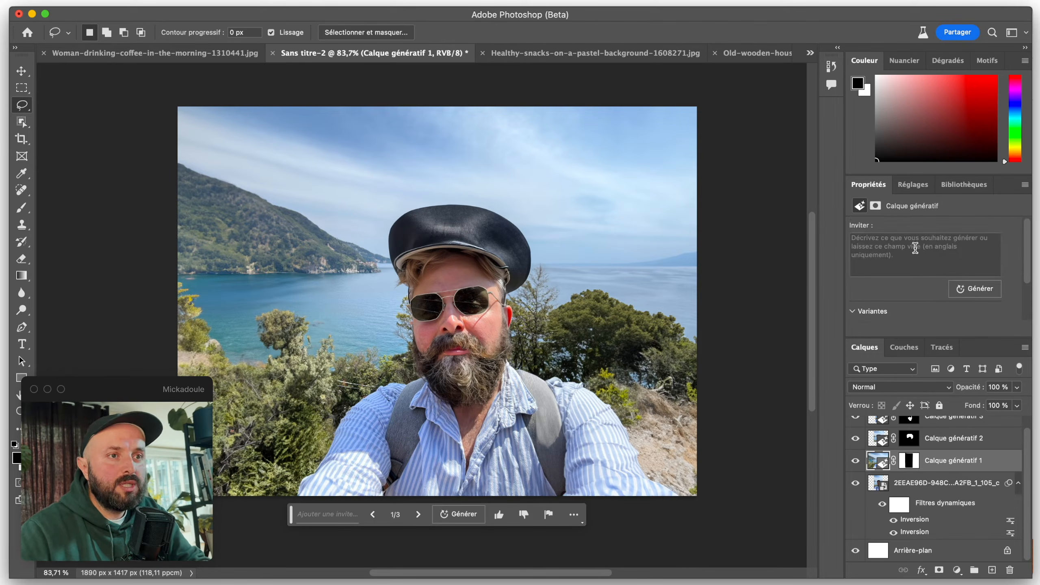
{"action": "left_click", "coordinate": [920, 251]}
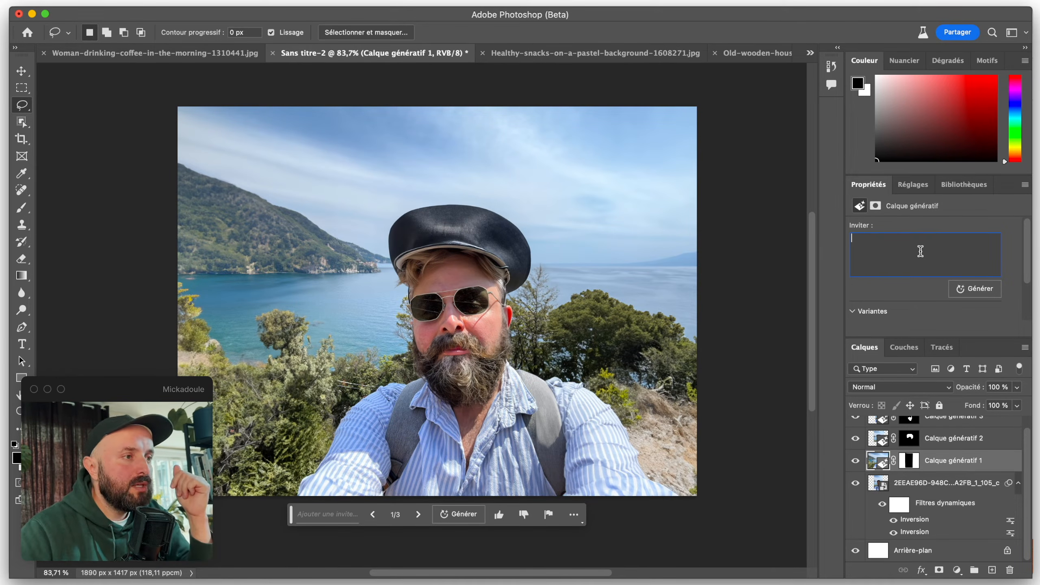
{"action": "type", "text": "italian city"}
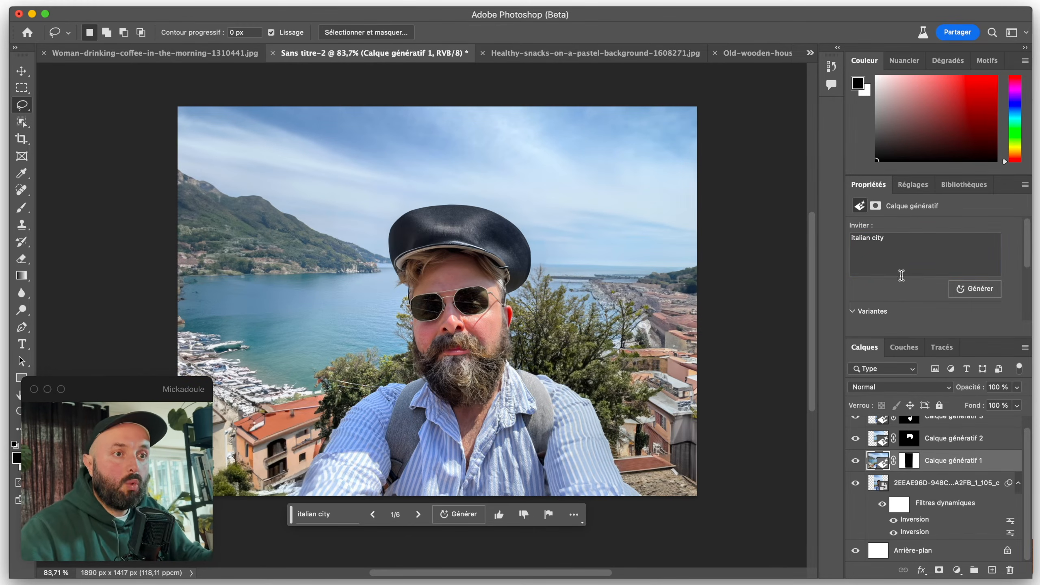
{"action": "left_click", "coordinate": [921, 258]}
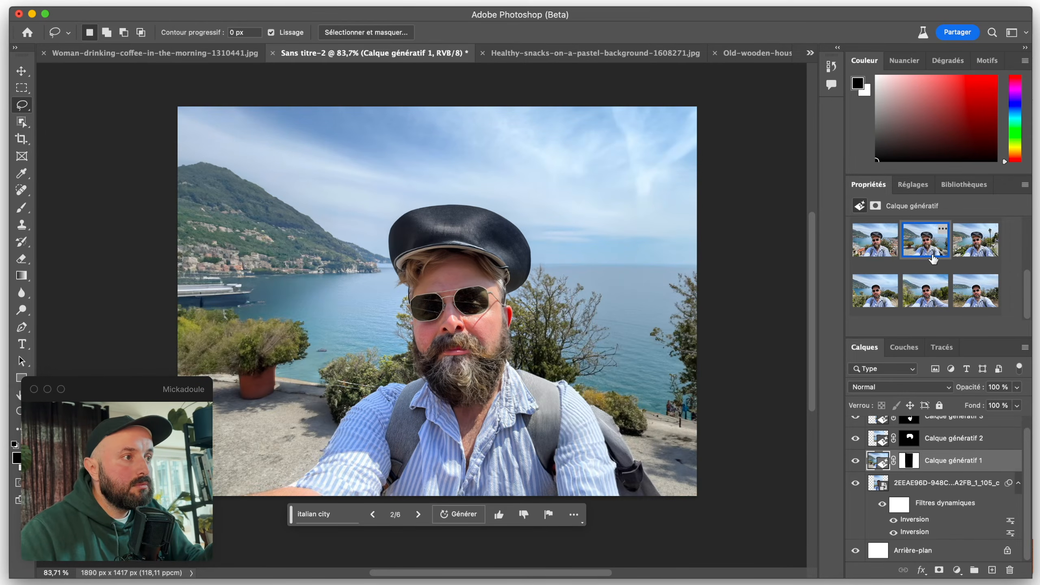
{"action": "left_click", "coordinate": [976, 242]}
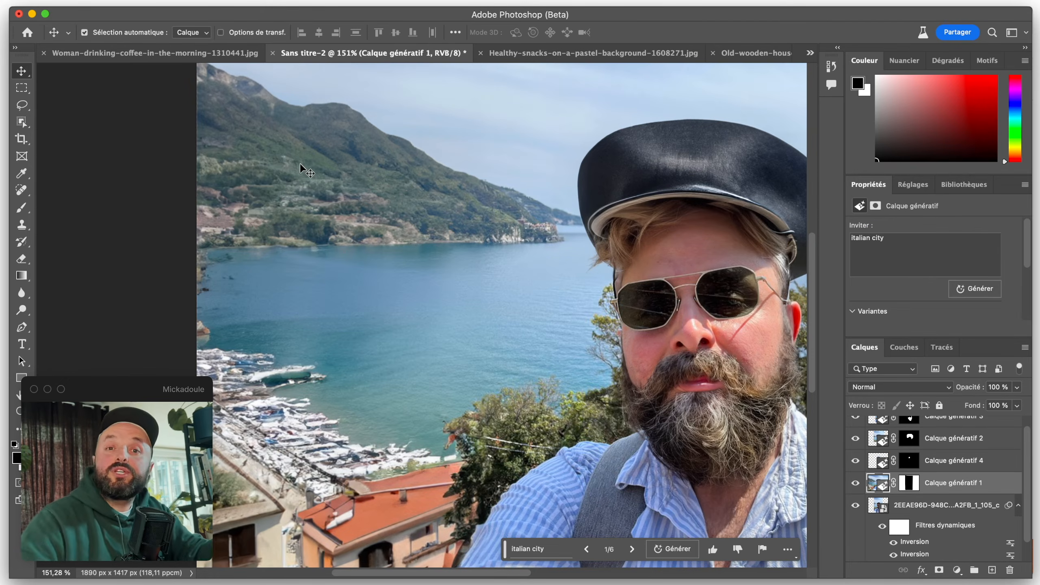
Step: Lasso a large area over the bay and hillside beside the man and fill it generatively with the prompt "big sailing ship"
{"action": "key", "text": "l"}
{"action": "mouse_move", "coordinate": [421, 380]}
{"action": "left_mouse_down"}
{"action": "mouse_move", "coordinate": [235, 237]}
{"action": "mouse_move", "coordinate": [321, 87]}
{"action": "mouse_move", "coordinate": [521, 134]}
{"action": "left_mouse_up"}
{"action": "mouse_move", "coordinate": [561, 241]}
{"action": "left_mouse_down"}
{"action": "mouse_move", "coordinate": [553, 314]}
{"action": "mouse_move", "coordinate": [482, 370]}
{"action": "left_mouse_up"}
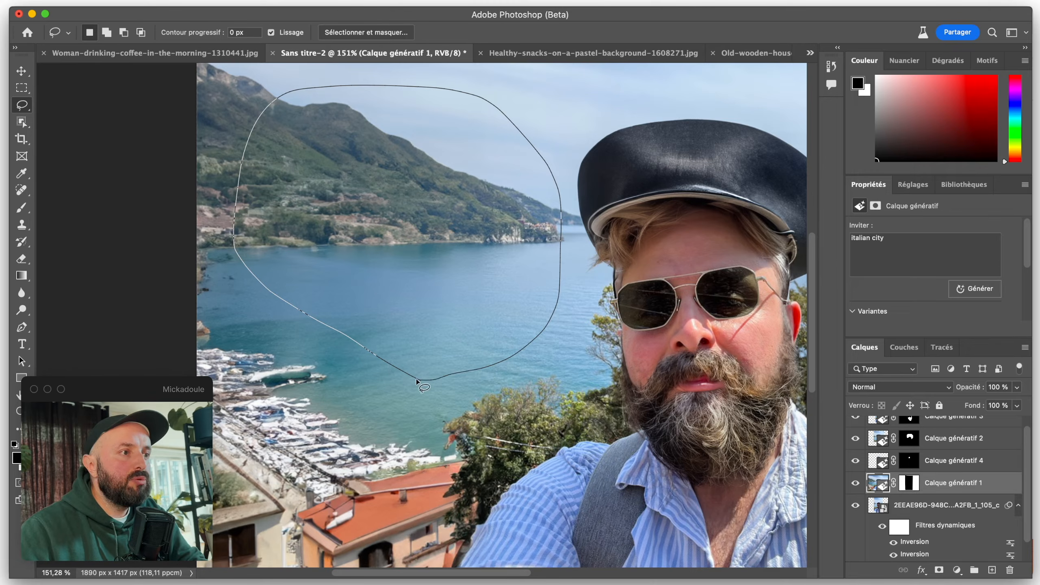
{"action": "left_click_drag", "start_coordinate": [417, 382], "coordinate": [421, 380]}
{"action": "left_click", "coordinate": [536, 397]}
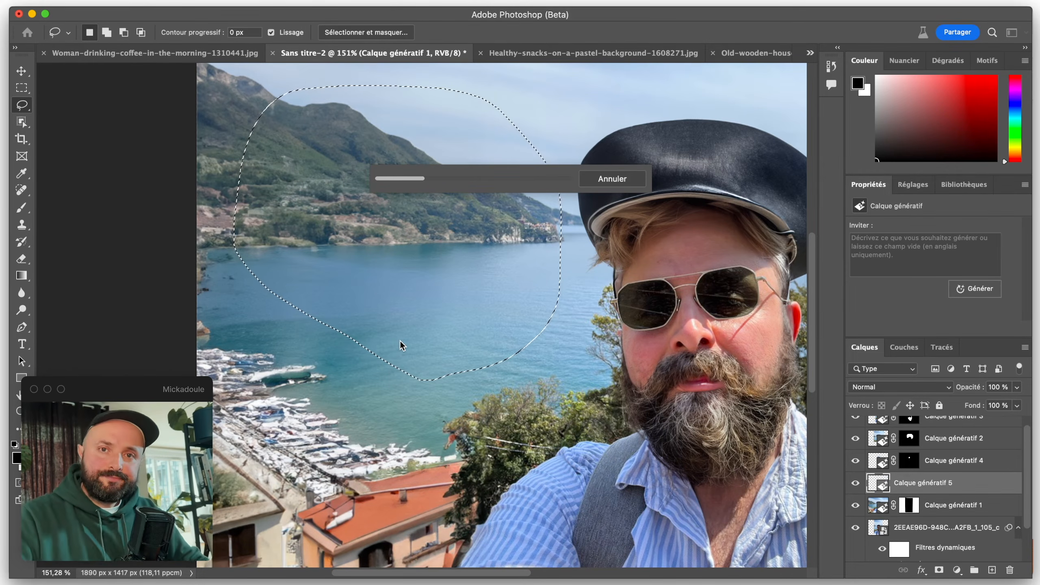
Step: Compare the sailing ship variations and generate another set with the same prompt
{"action": "left_click", "coordinate": [927, 303]}
{"action": "left_click", "coordinate": [982, 300]}
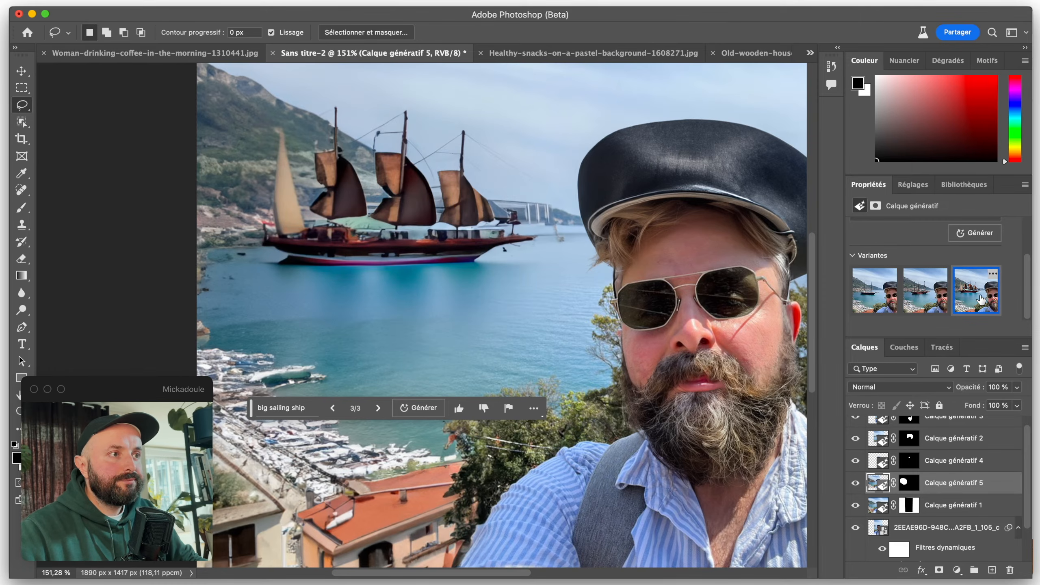
{"action": "scroll", "coordinate": [410, 246], "scroll_direction": "down", "scroll_amount": 3}
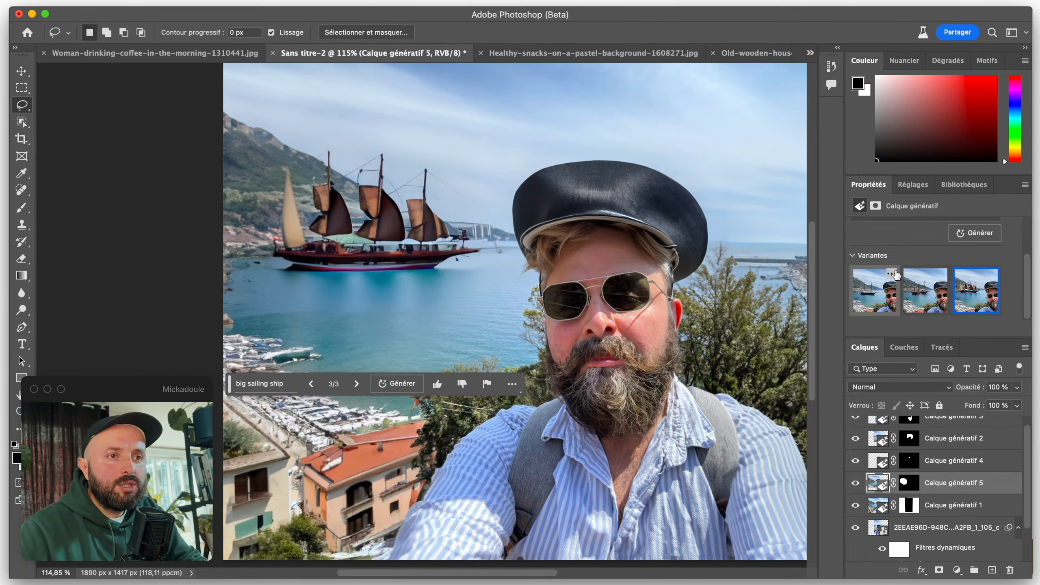
{"action": "scroll", "coordinate": [896, 274], "scroll_direction": "up", "scroll_amount": 3}
{"action": "left_click", "coordinate": [975, 287]}
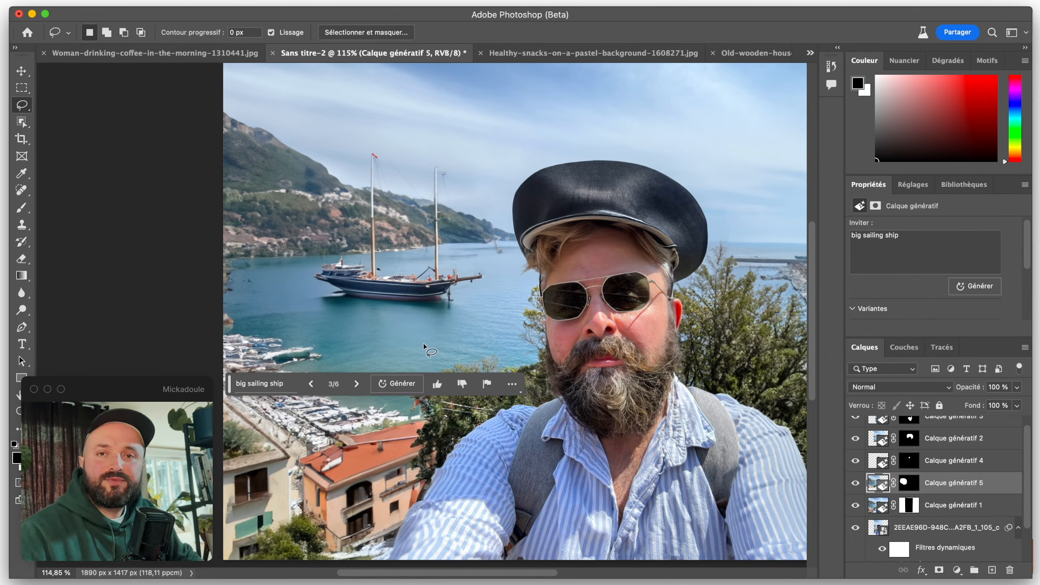
Step: Deselect the layers and hide all generative layers to compare the finished composite with the original selfie
{"action": "key", "text": "v"}
{"action": "key", "text": "super+minus"}
{"action": "key", "text": "super+minus"}
{"action": "left_click", "coordinate": [129, 137]}
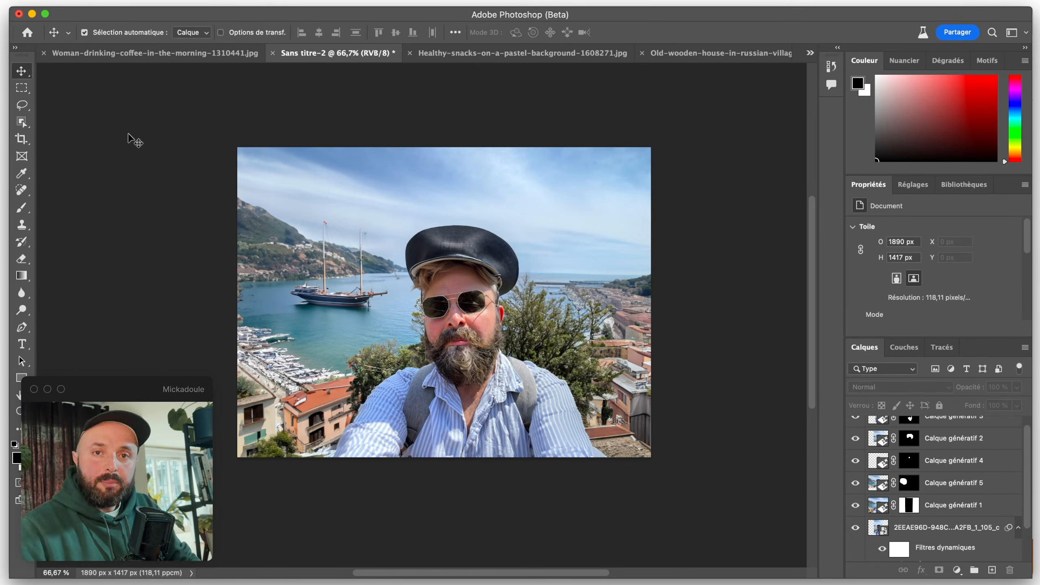
{"action": "left_click_drag", "start_coordinate": [855, 417], "coordinate": [855, 519]}
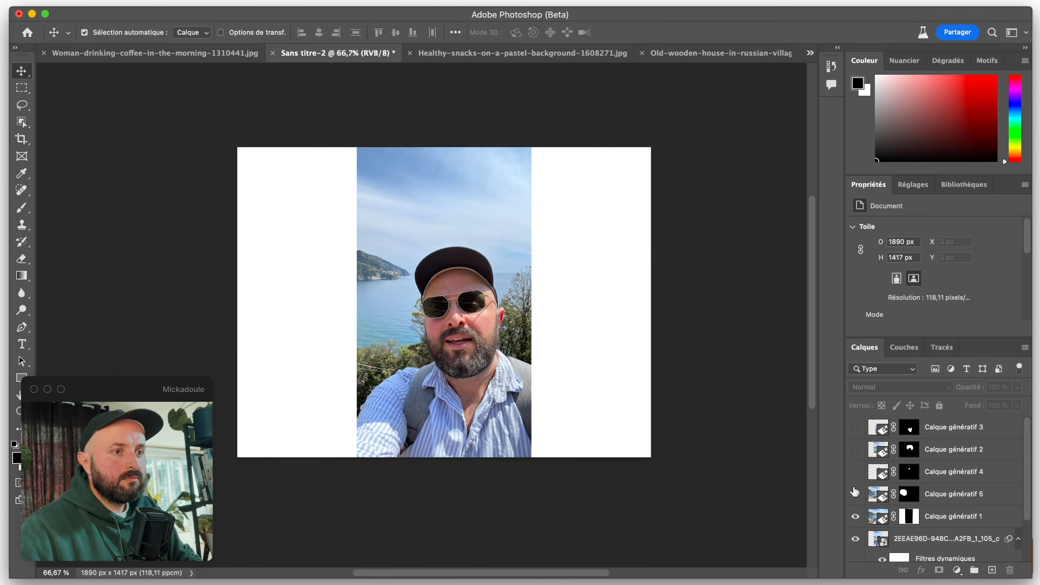